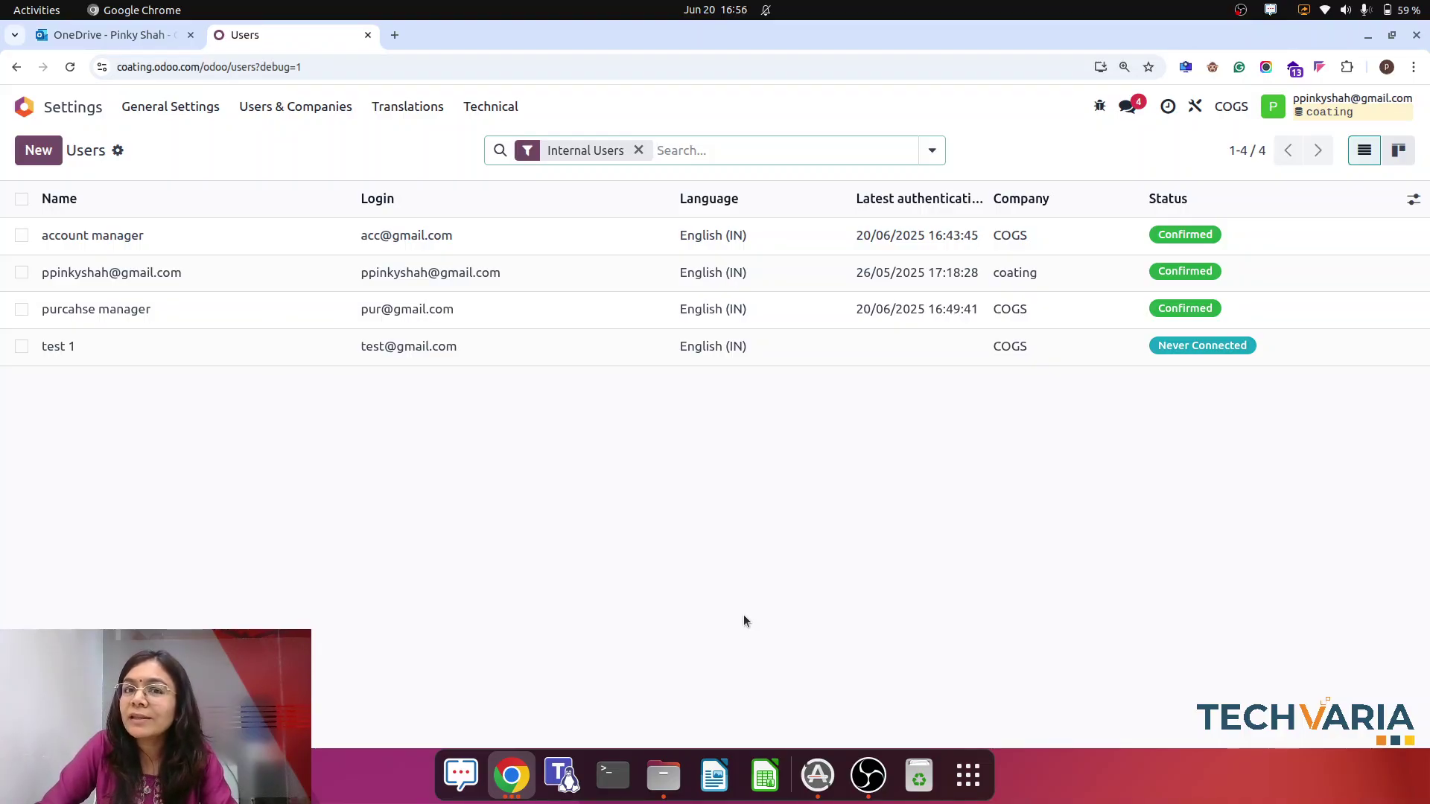
Open the employee record linked to user test 1 and review its Settings and Work Information
left_click(75, 353)
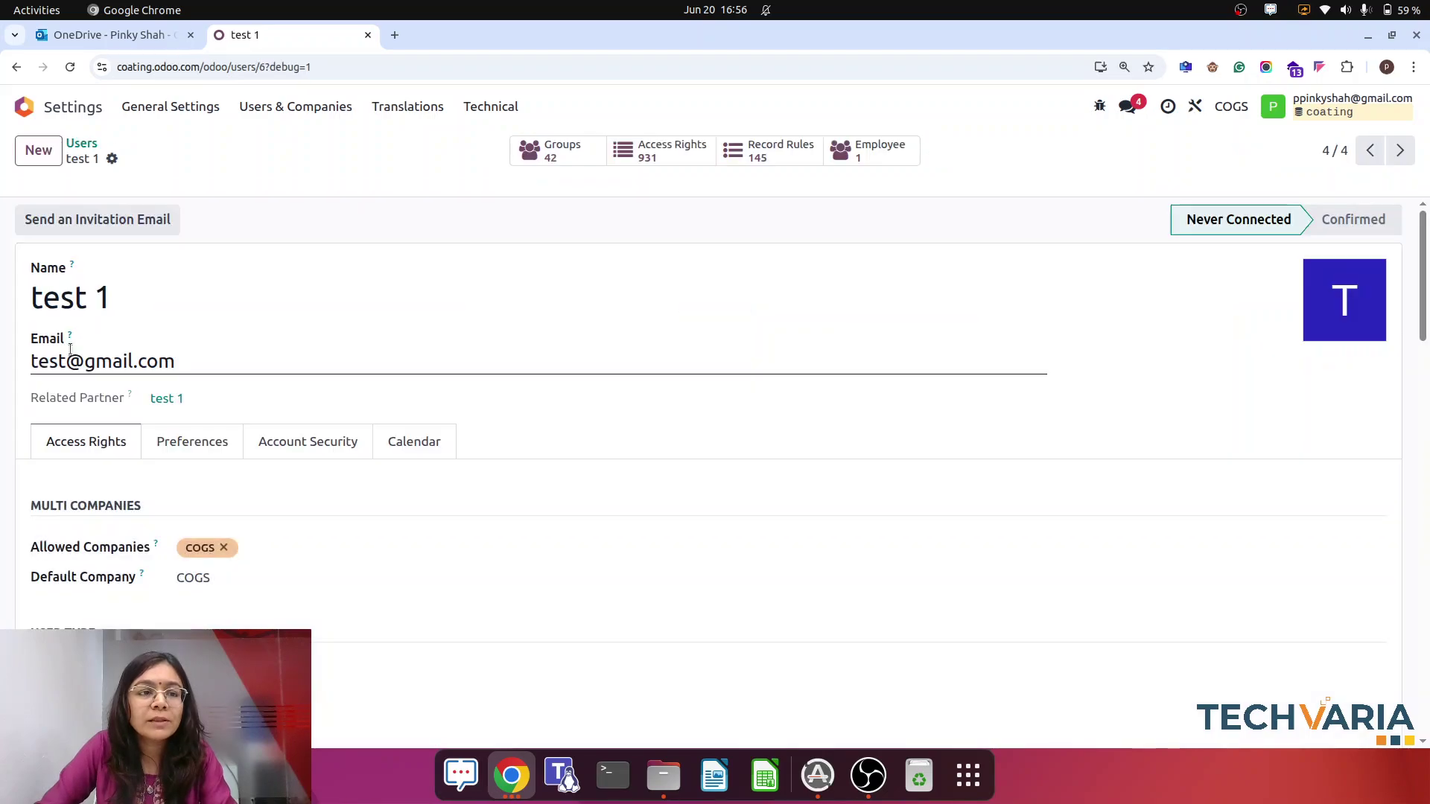
left_click(876, 153)
left_click(419, 540)
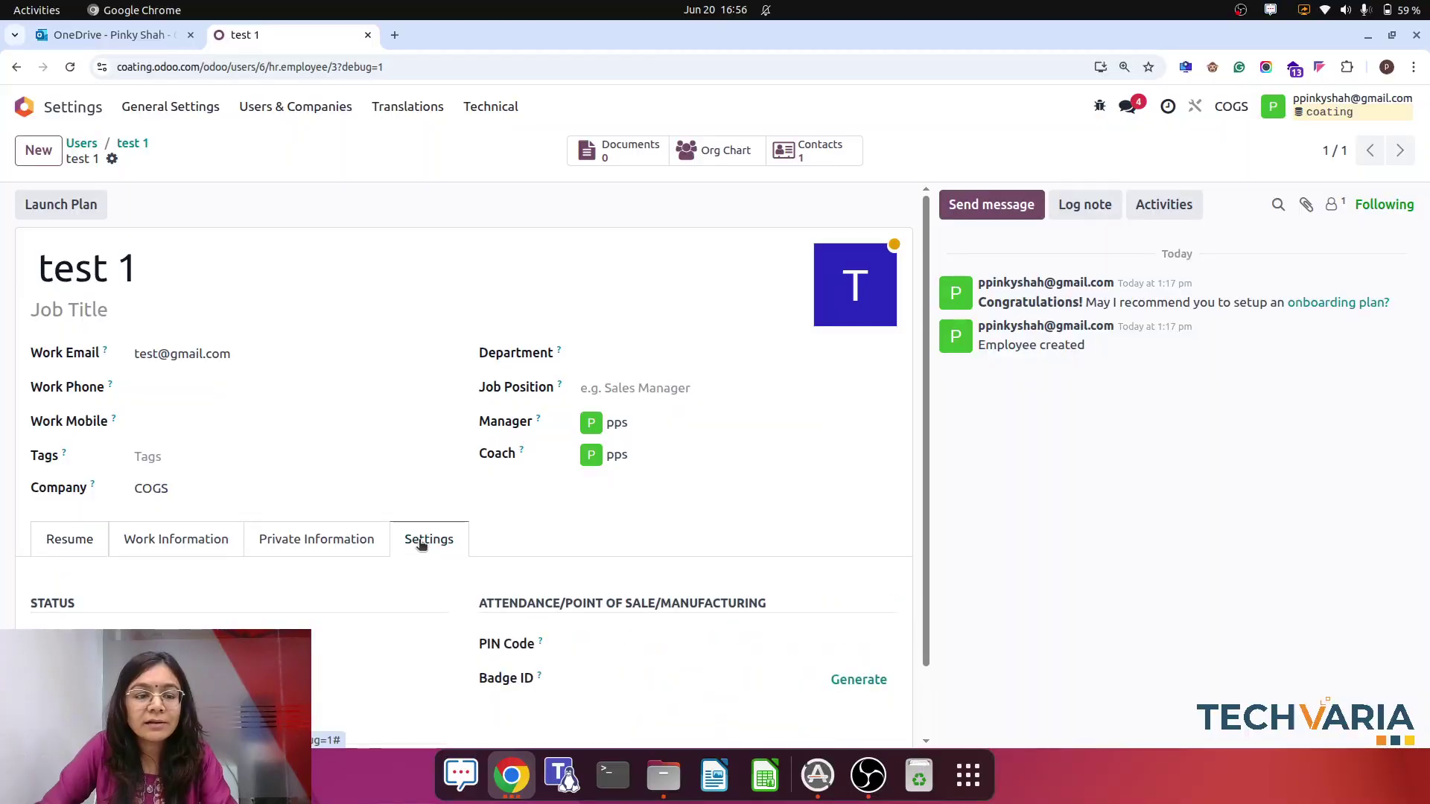
scroll(238, 557, "down", 1)
scroll(358, 537, "up", 1)
left_click(197, 540)
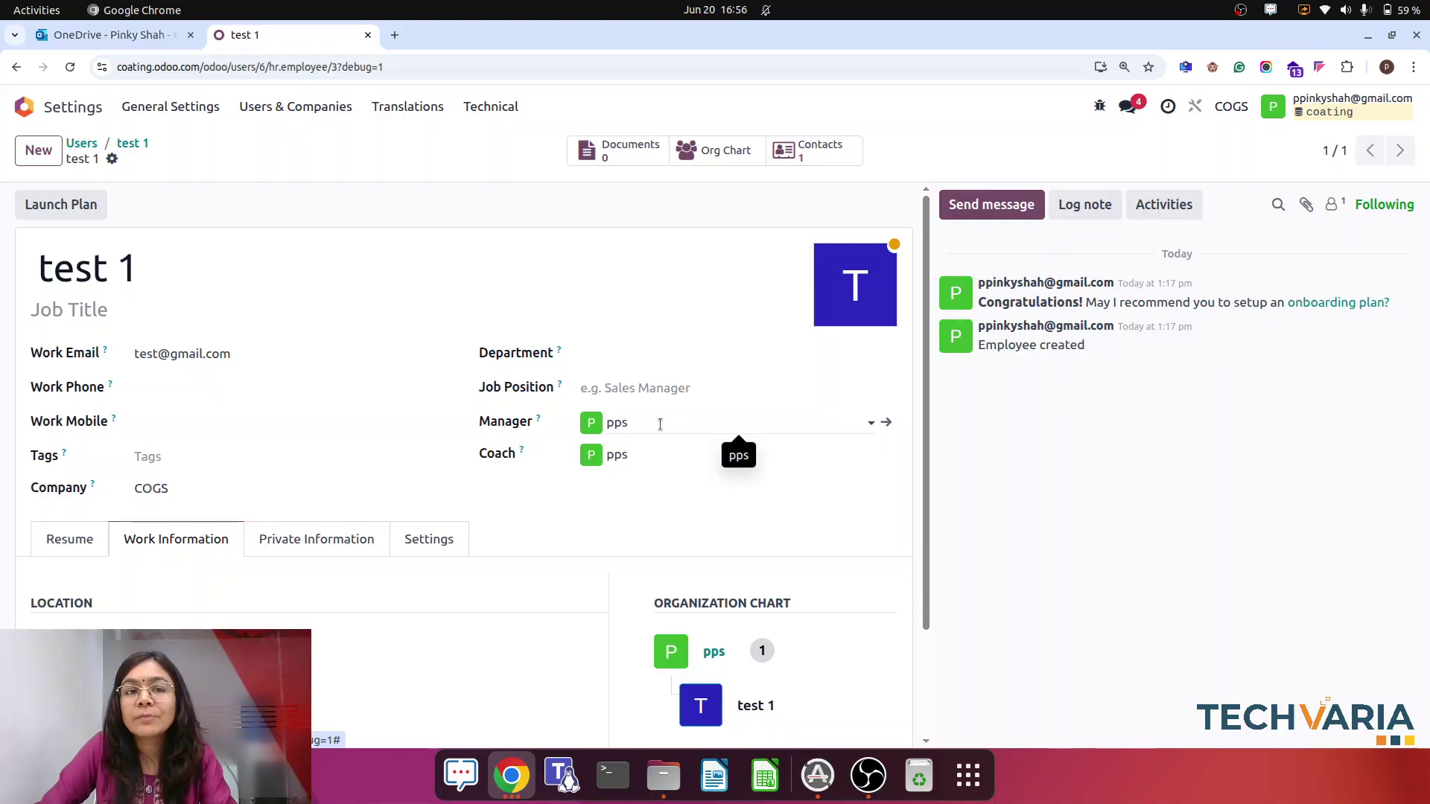
right_click(289, 45)
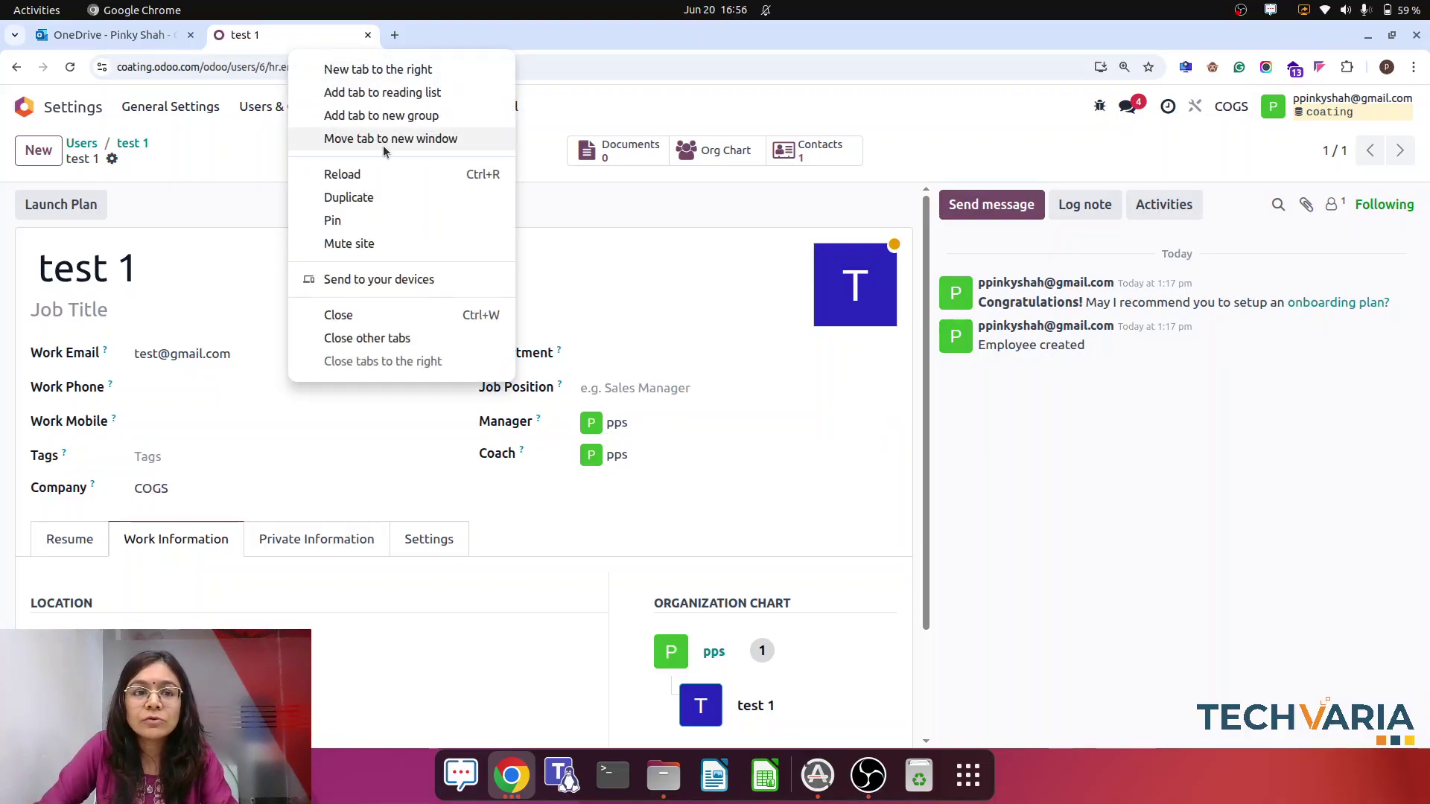
Duplicate the page and go to Approvals > Configuration > Approvals Types in the copy
left_click(368, 204)
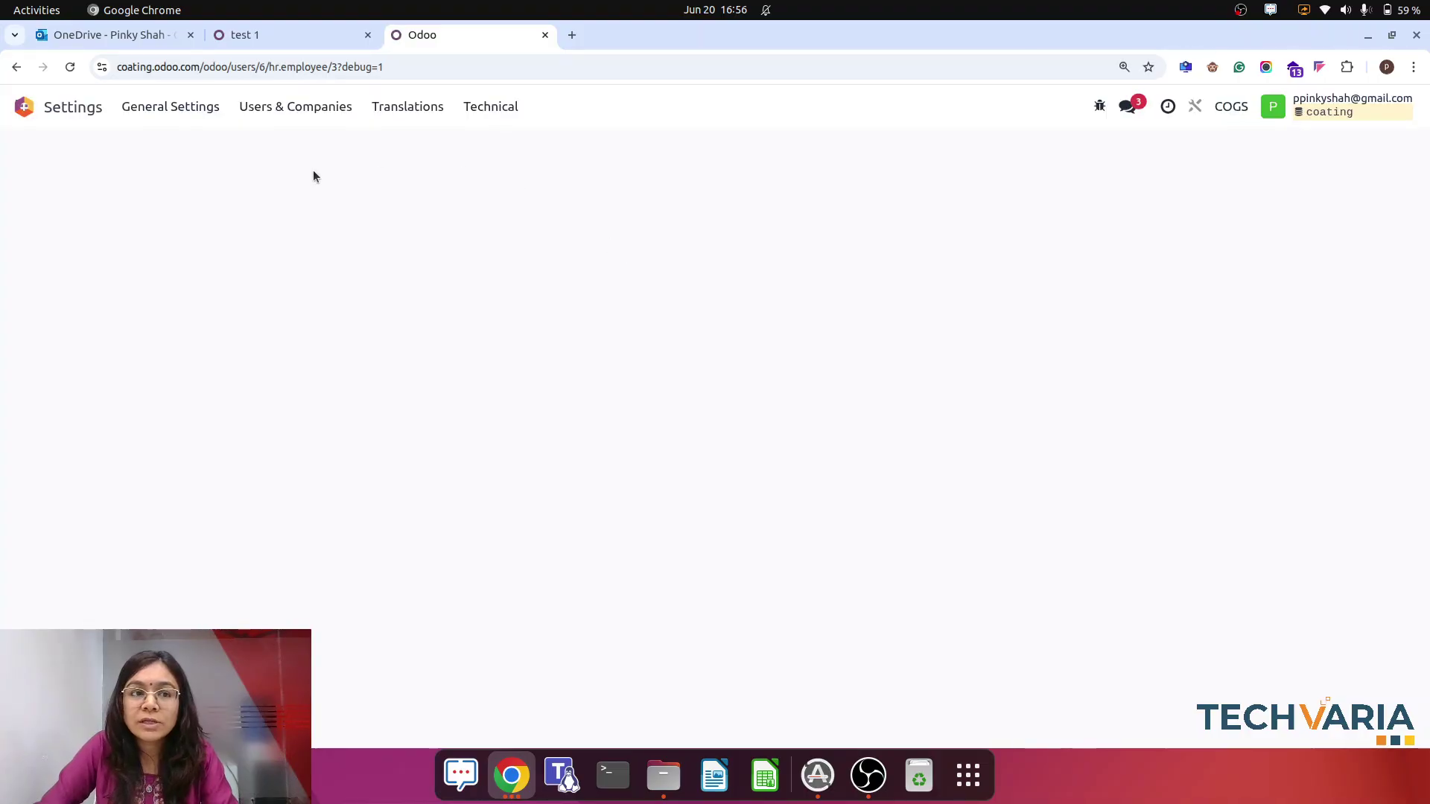
left_click(23, 106)
type("a")
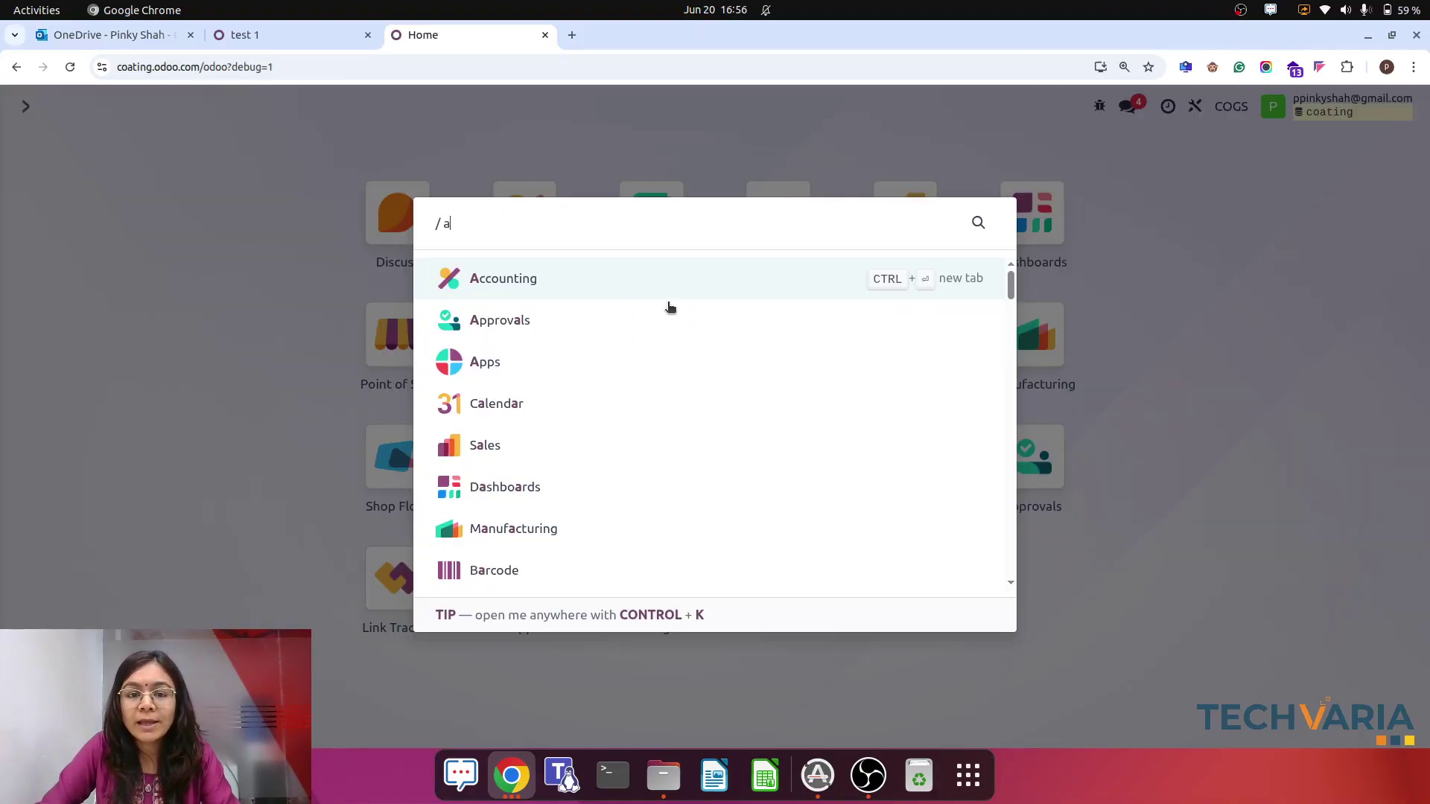
left_click(524, 320)
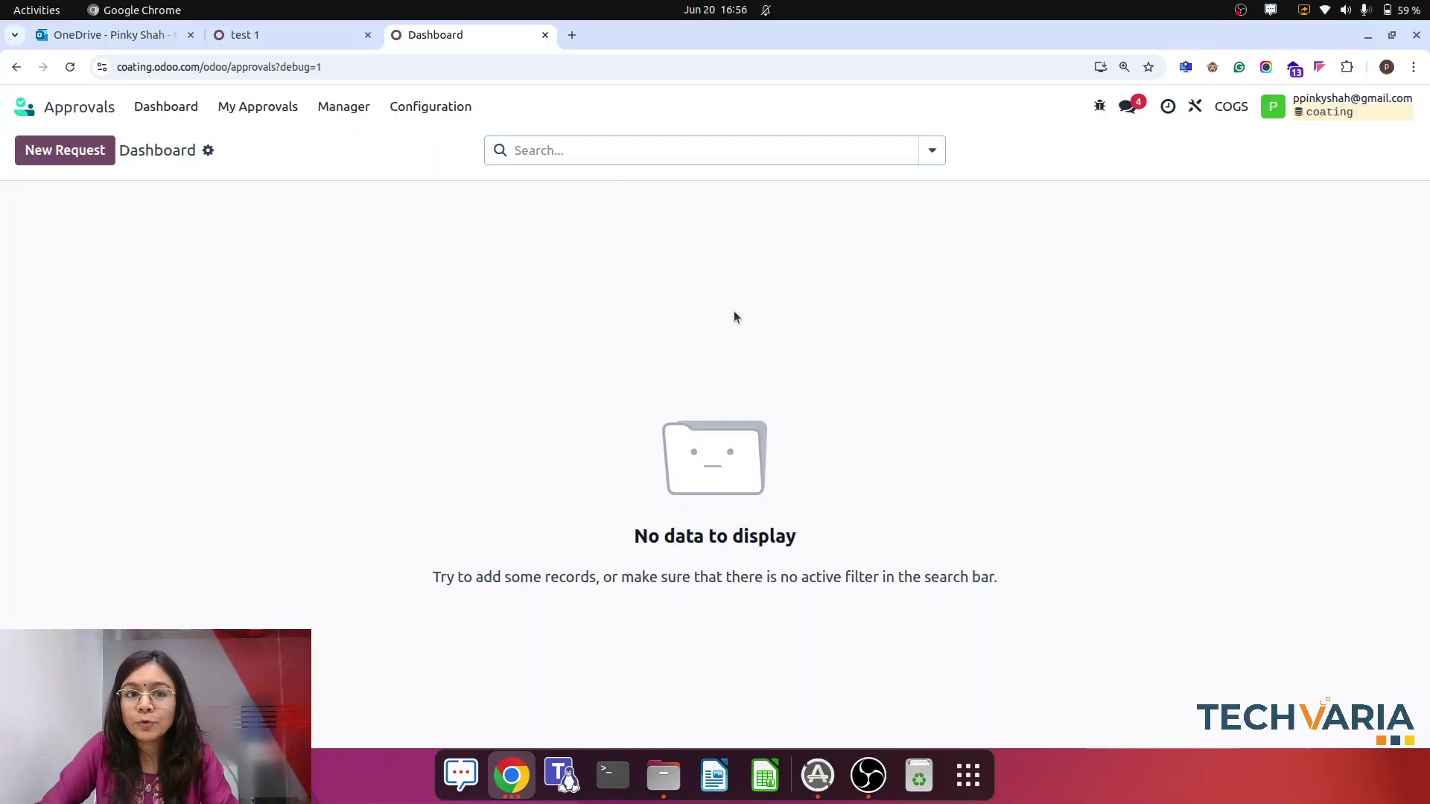
left_click(454, 113)
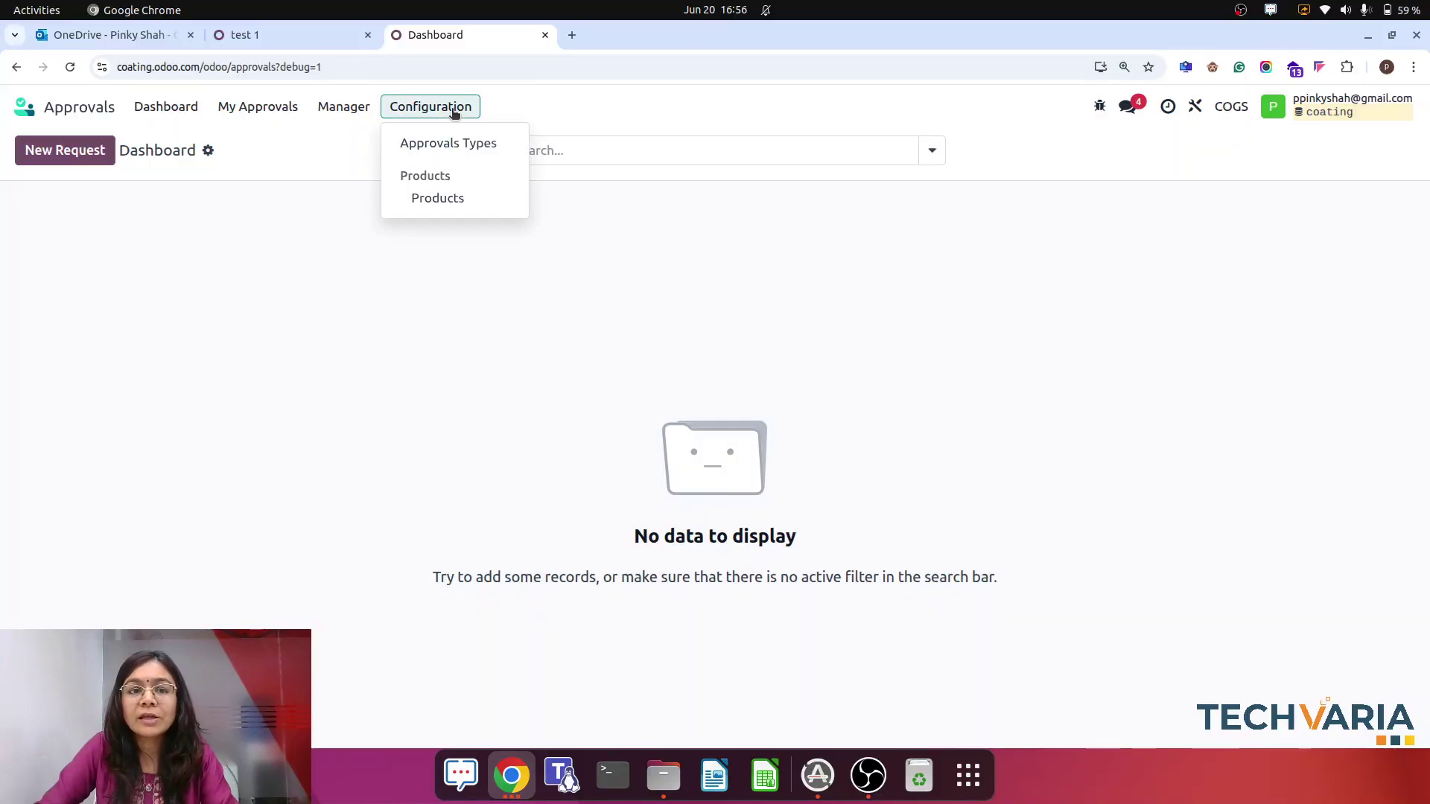
left_click(458, 149)
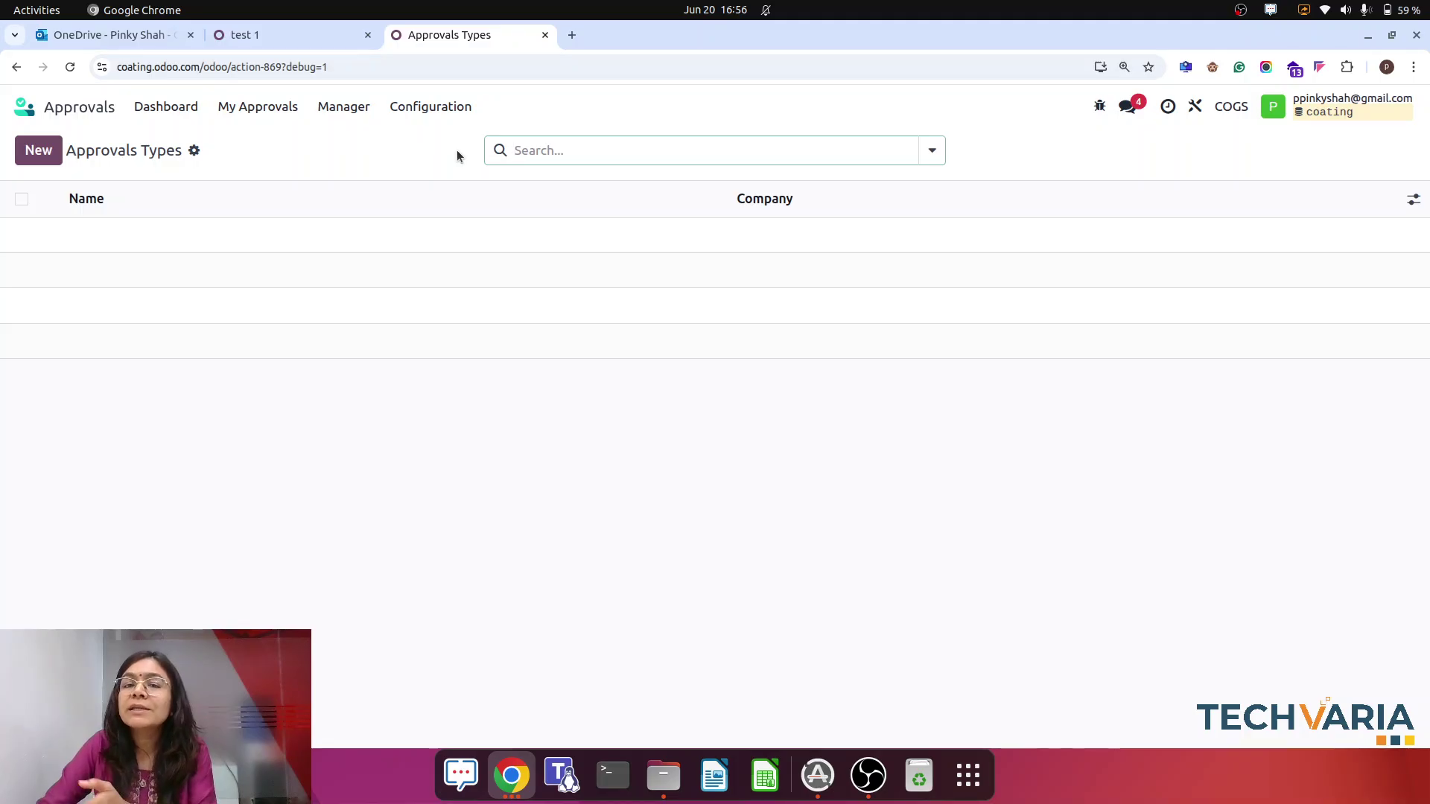
Create an approval type named 'Internal Material PO request', with the same text as its description
left_click(31, 157)
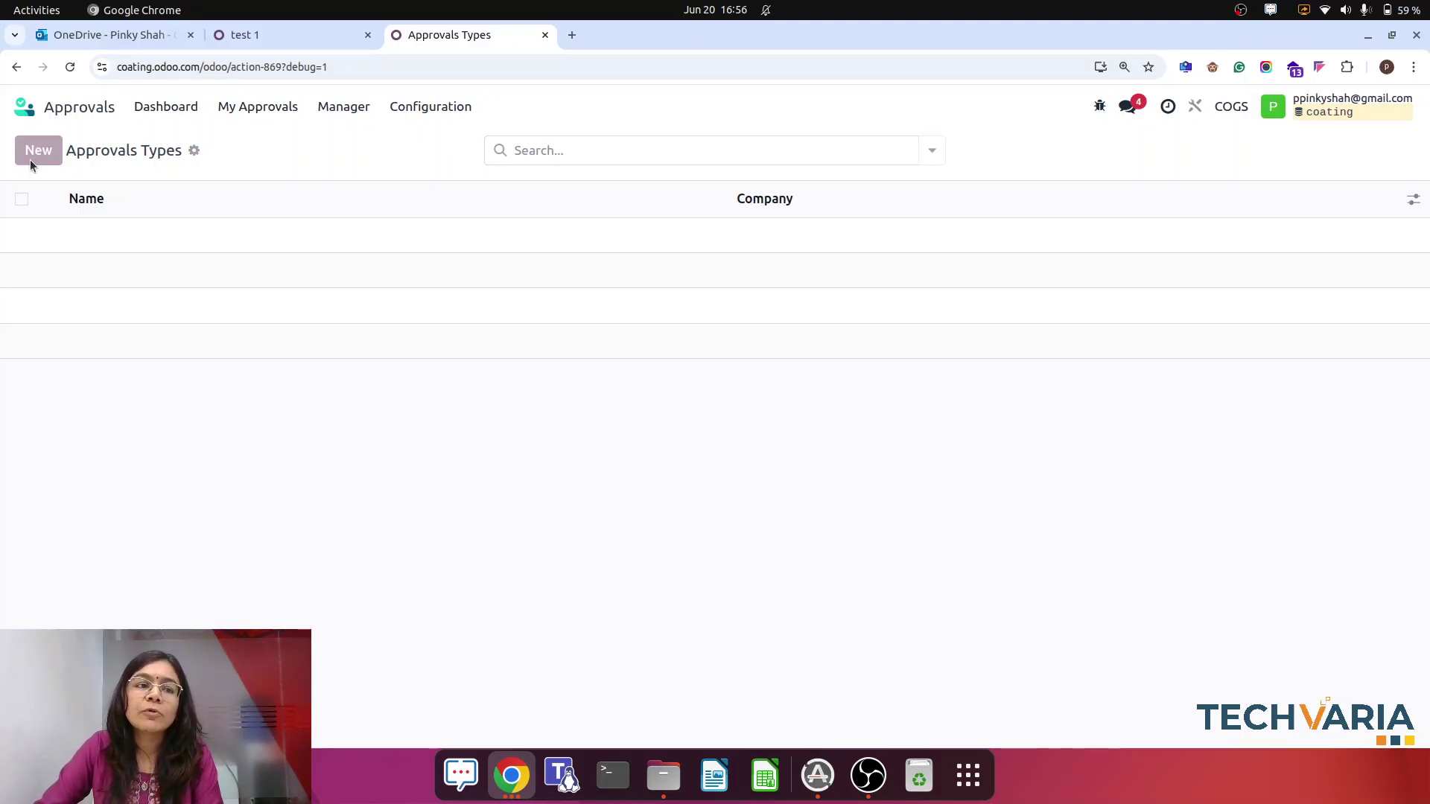
type("Int")
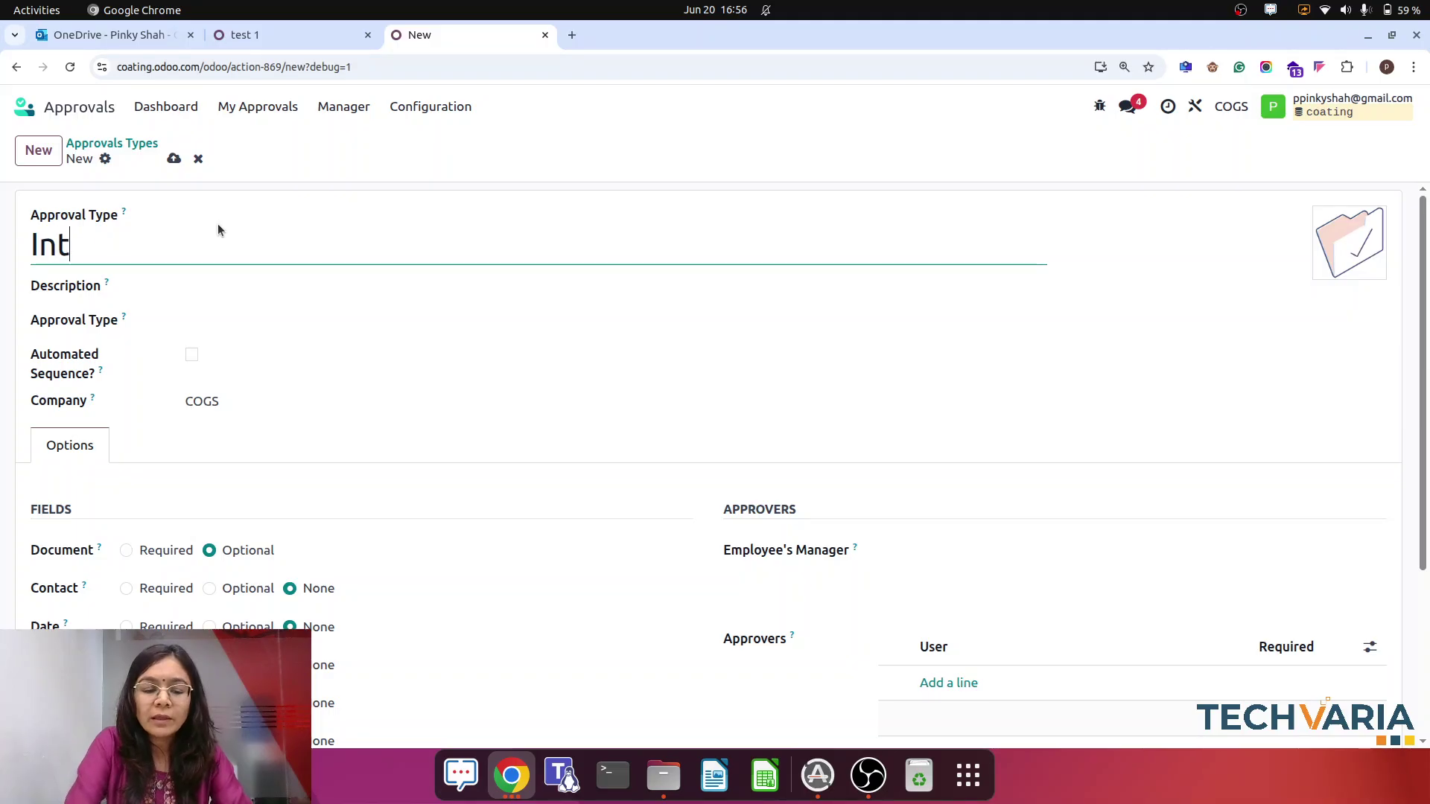
type("ernal Mater")
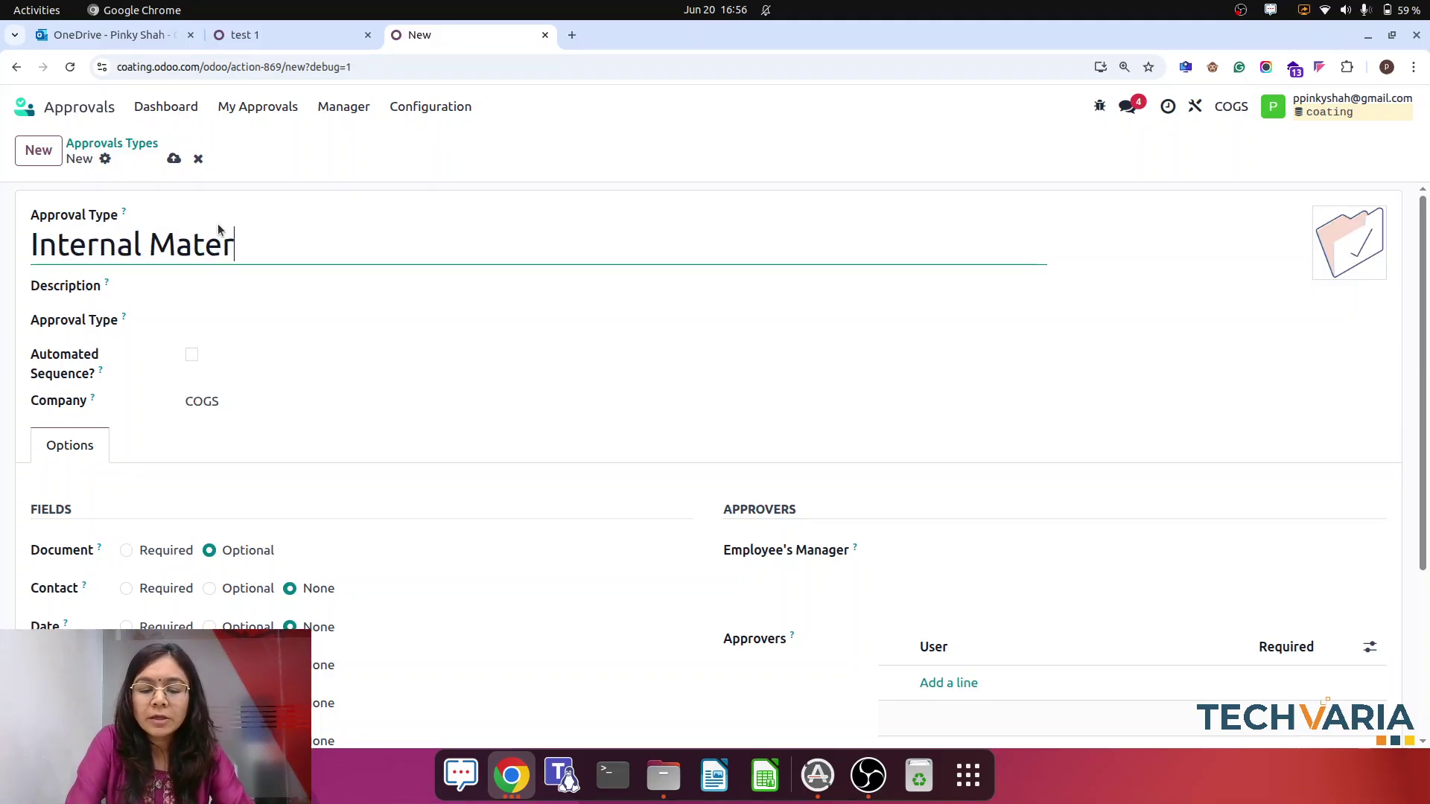
type("ial PO re")
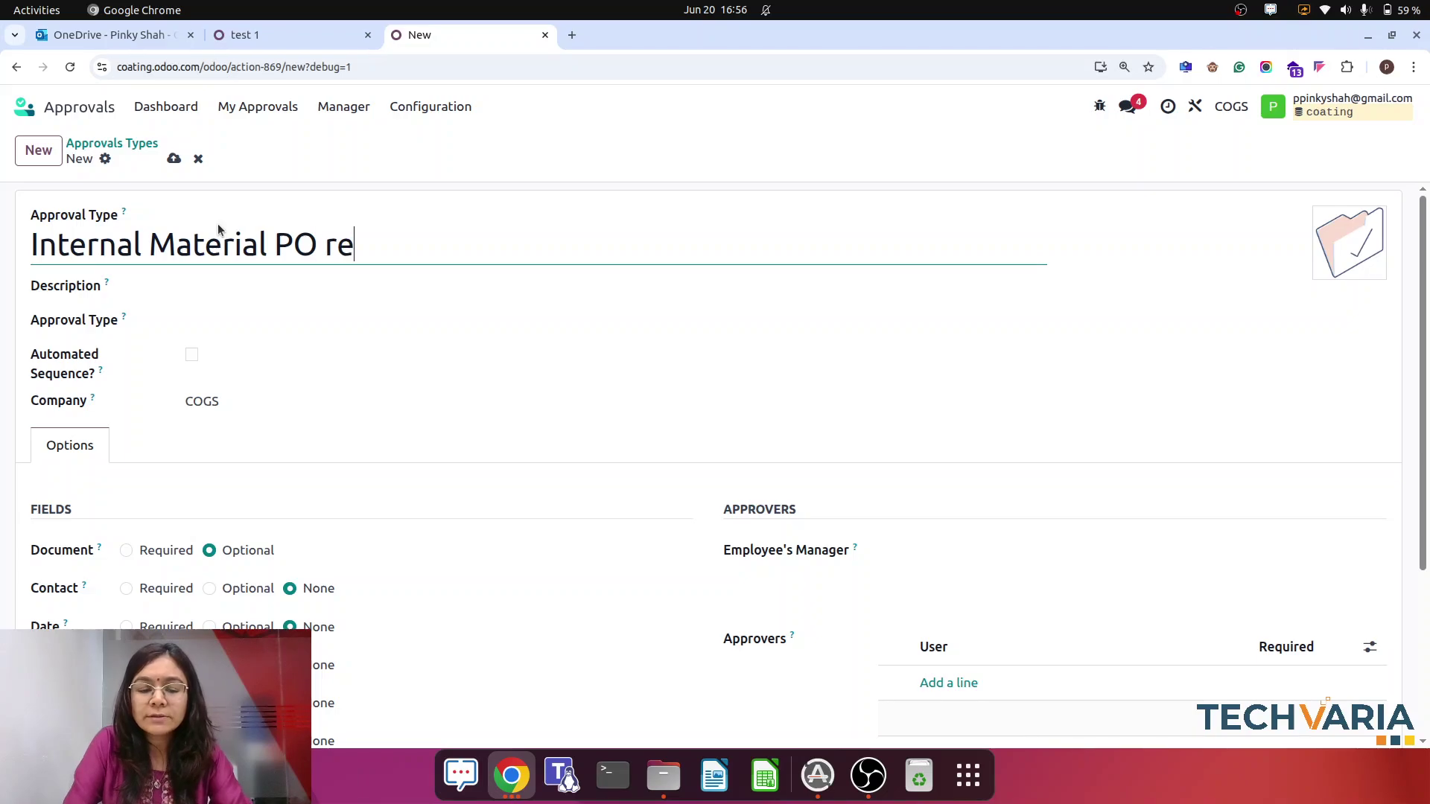
type("quest")
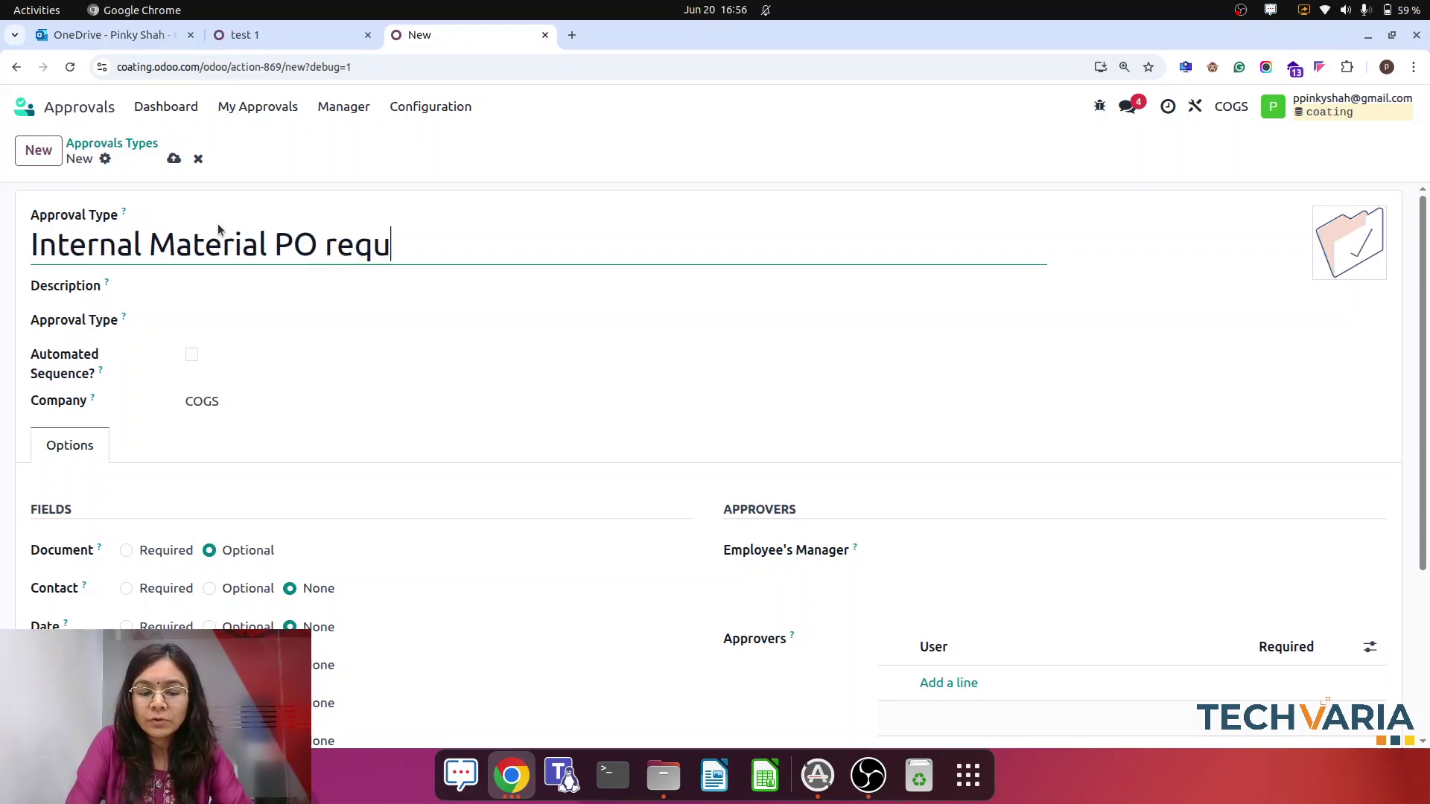
left_click_drag(503, 236, 28, 235)
key("ctrl+c")
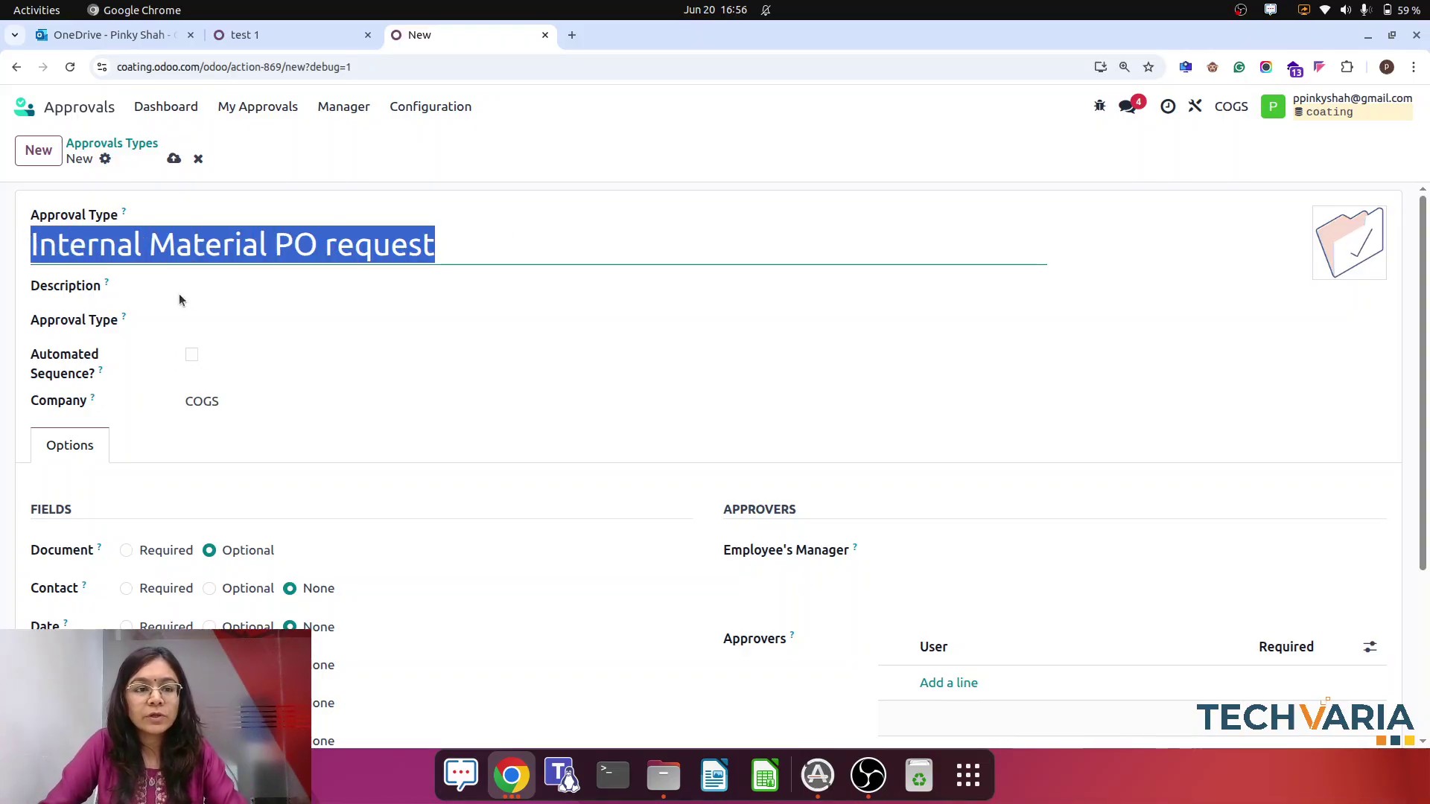
left_click(182, 288)
key("ctrl+v")
Set the approval type to Create RFQ's with an automated sequence using code IRT
left_click(238, 321)
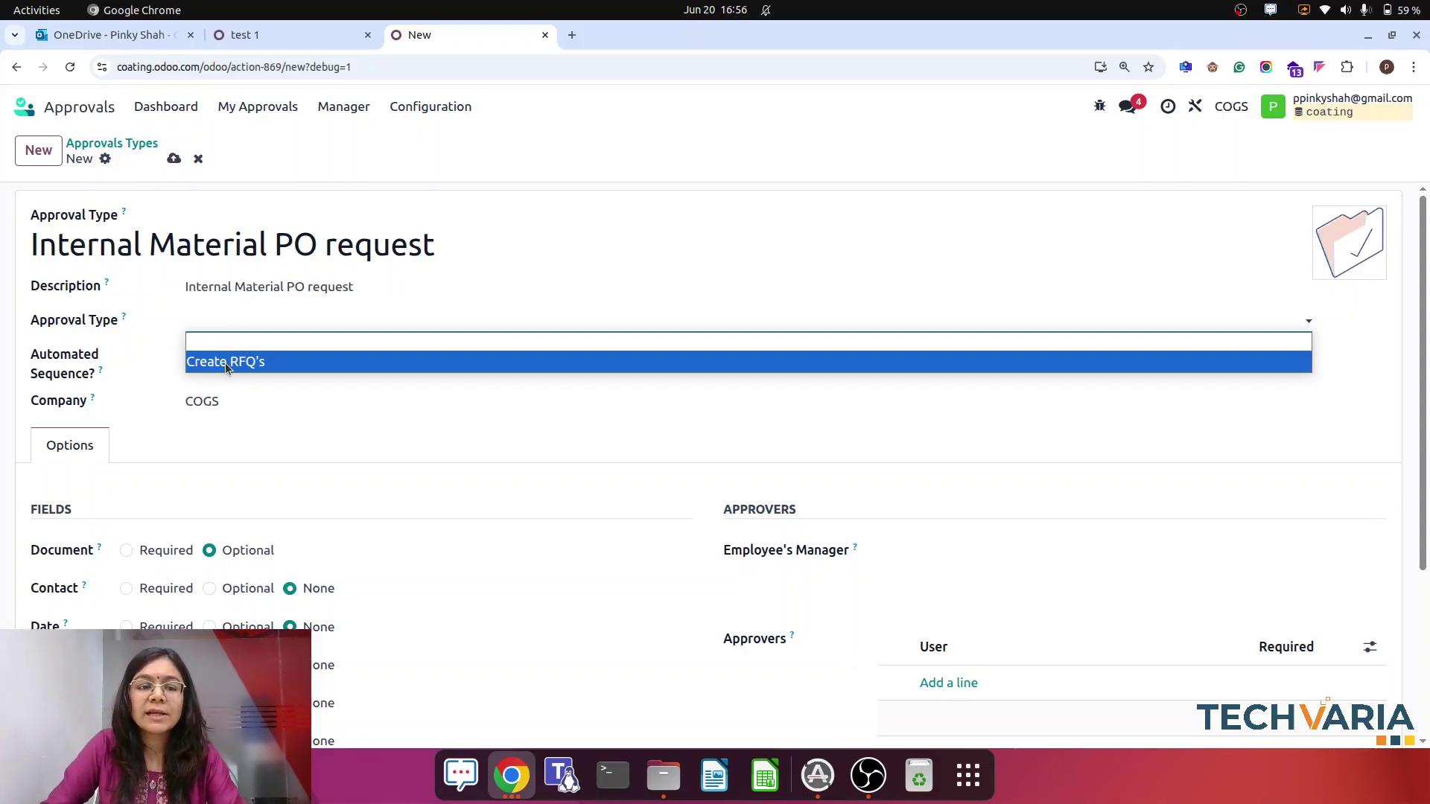
left_click(226, 363)
left_click(191, 355)
left_click(223, 402)
type("IRT")
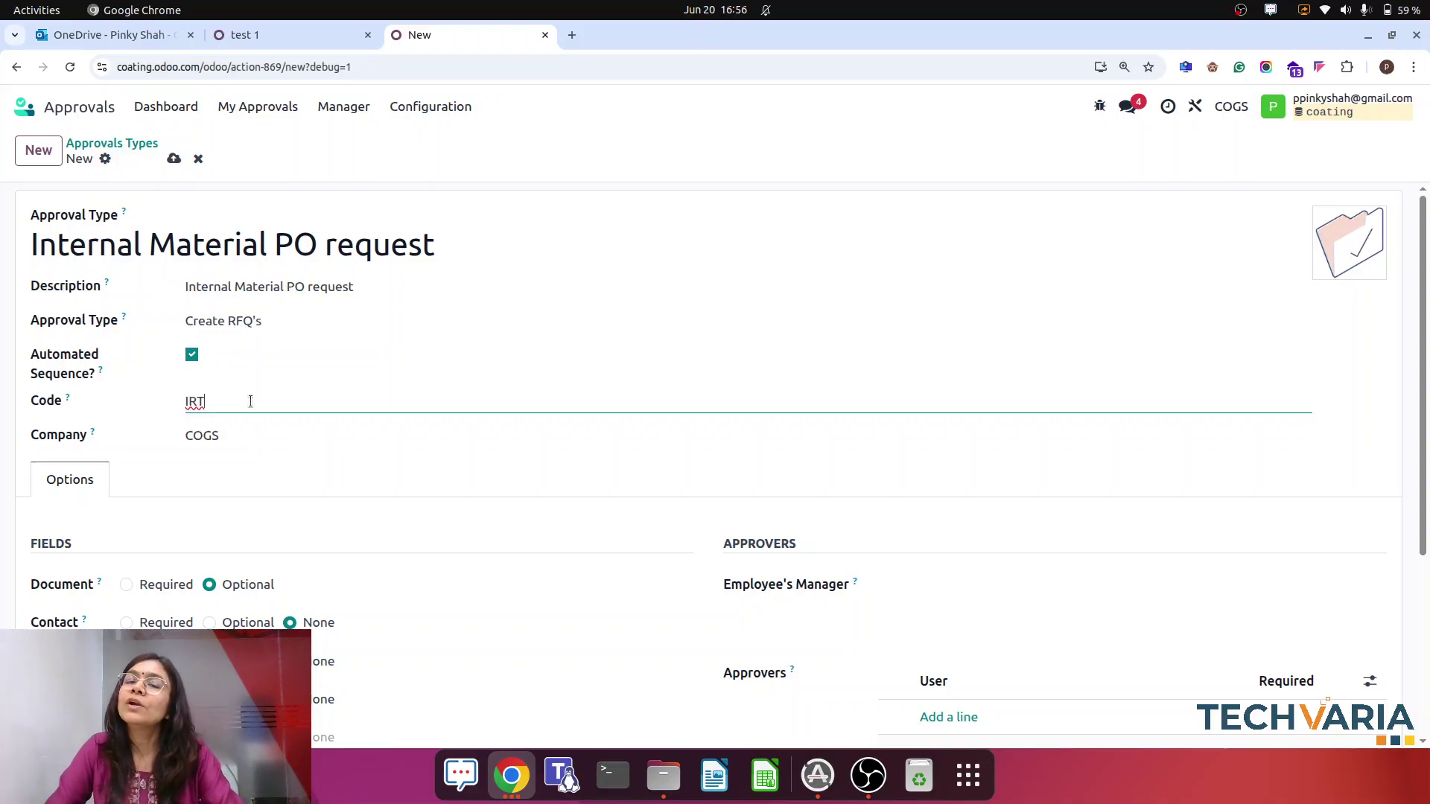
Set Employee's Manager to Is Approver and add a blank approver line
scroll(253, 402, "down", 4)
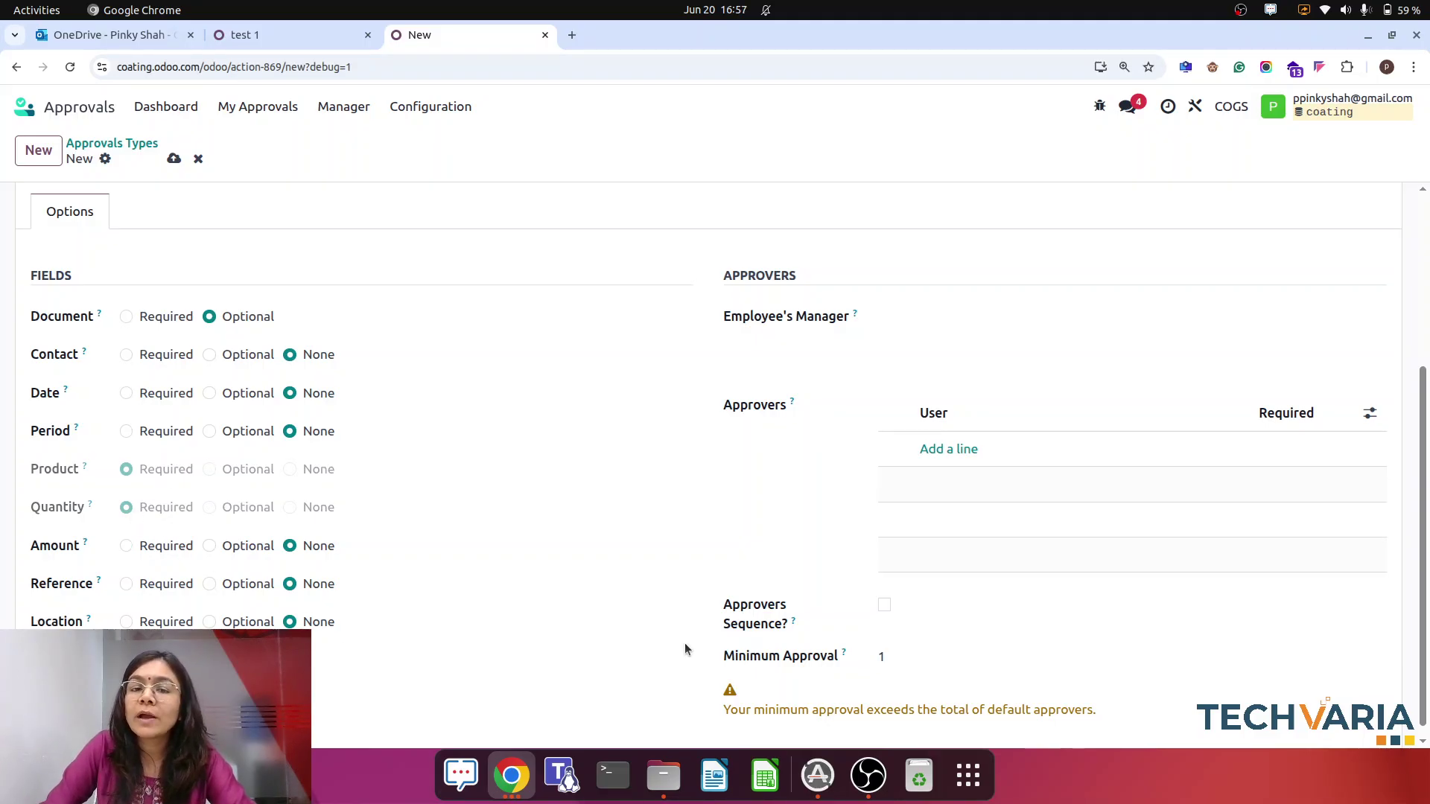
scroll(999, 479, "down", 1)
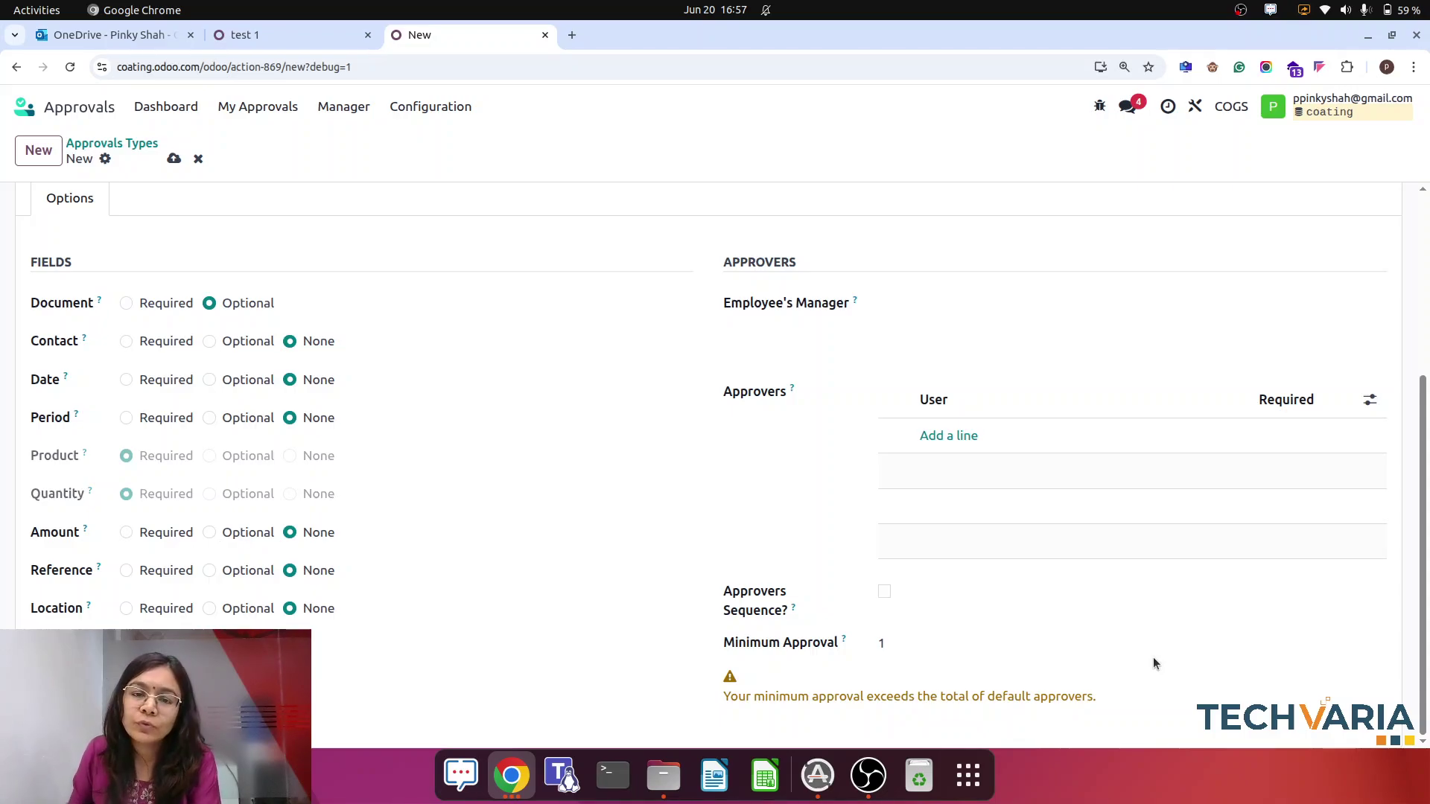
left_click(936, 304)
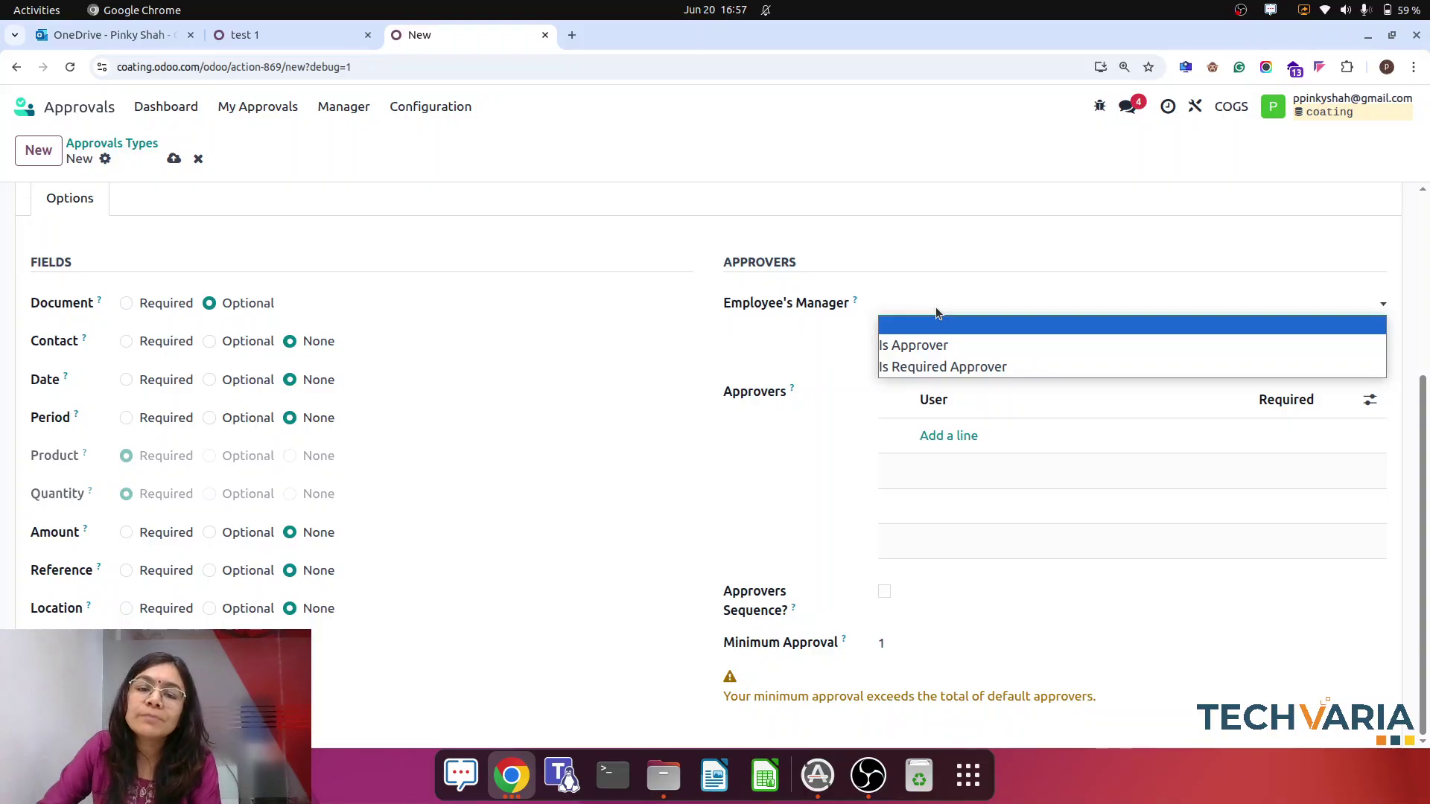
left_click(918, 350)
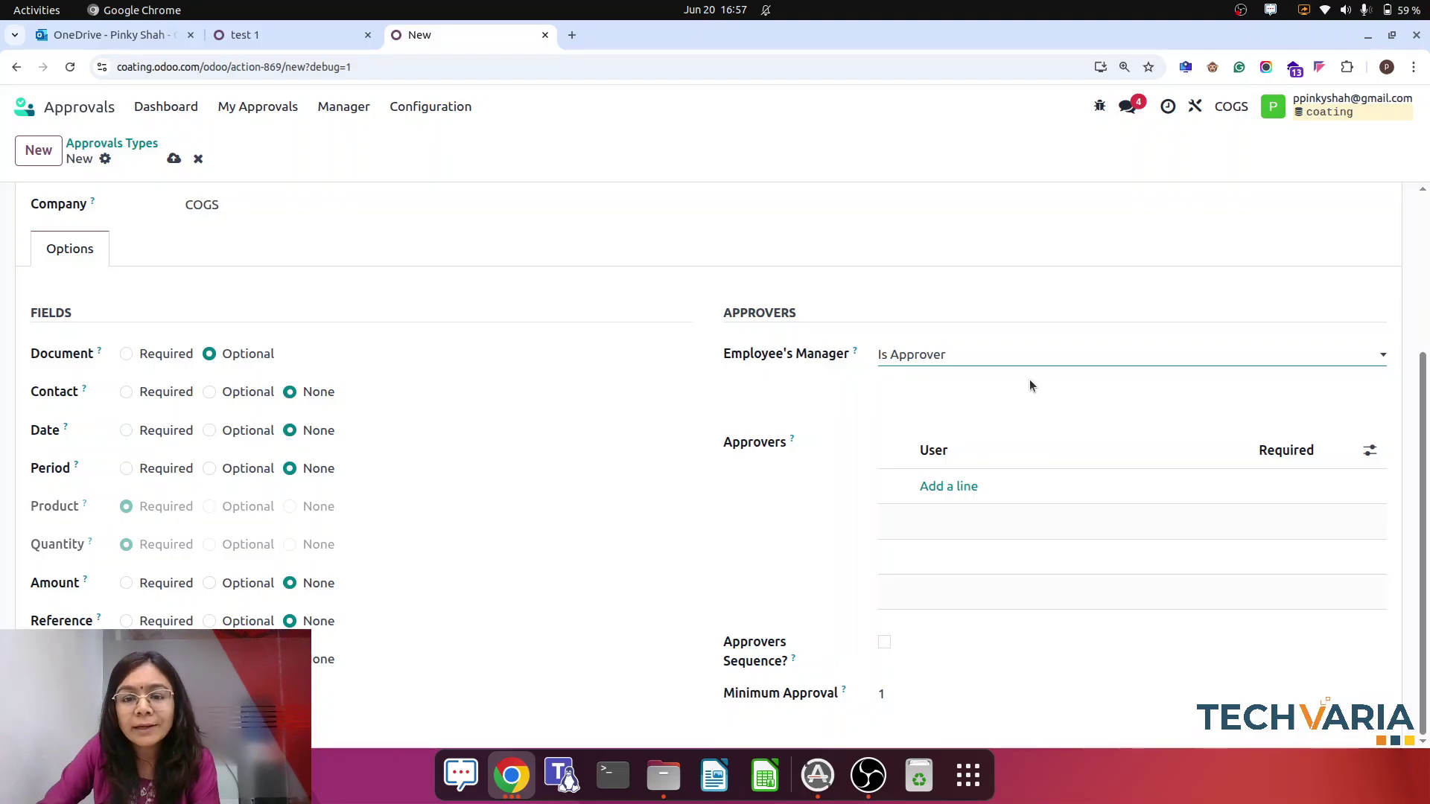
left_click(939, 489)
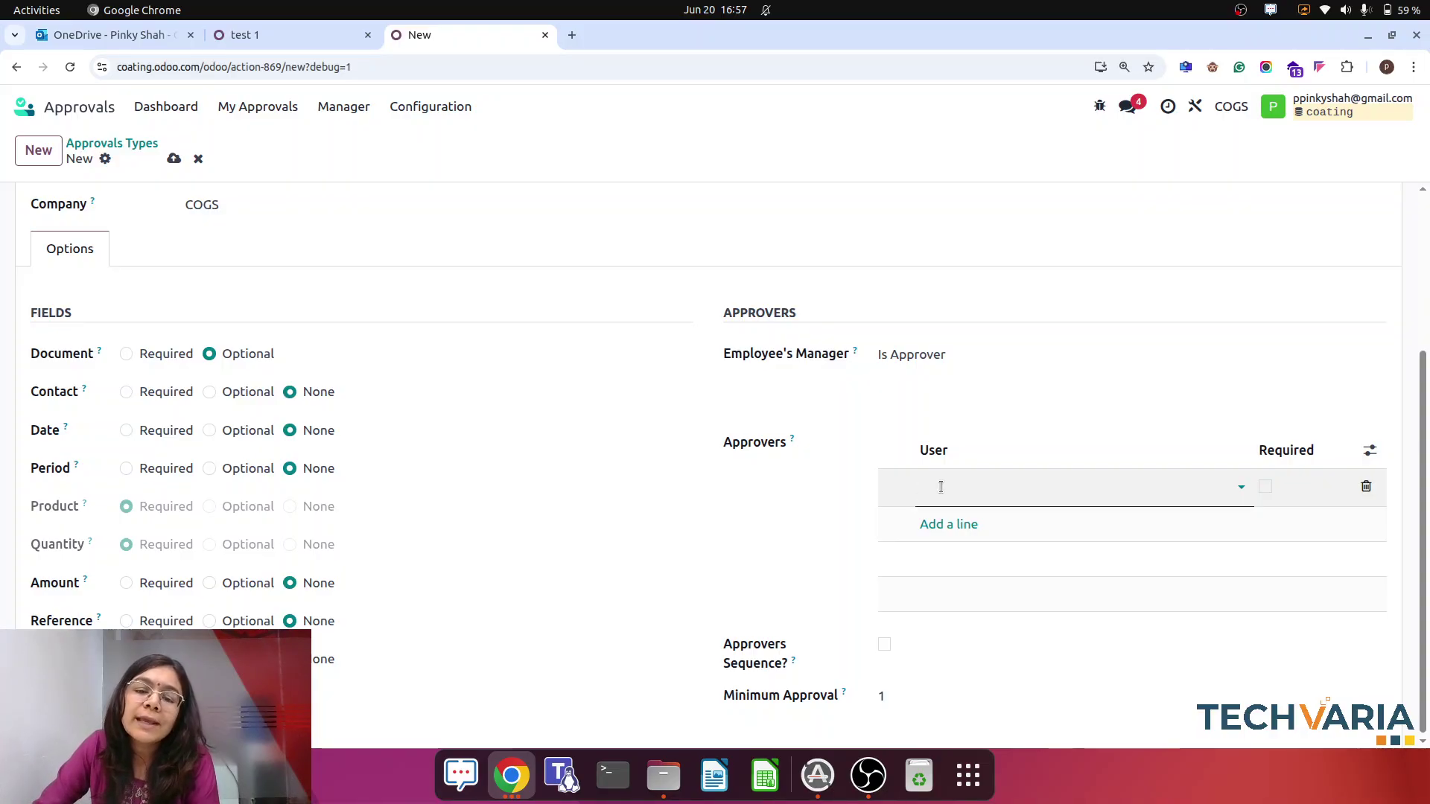
Add account manager and purcahse manager as required approvers
type("acc")
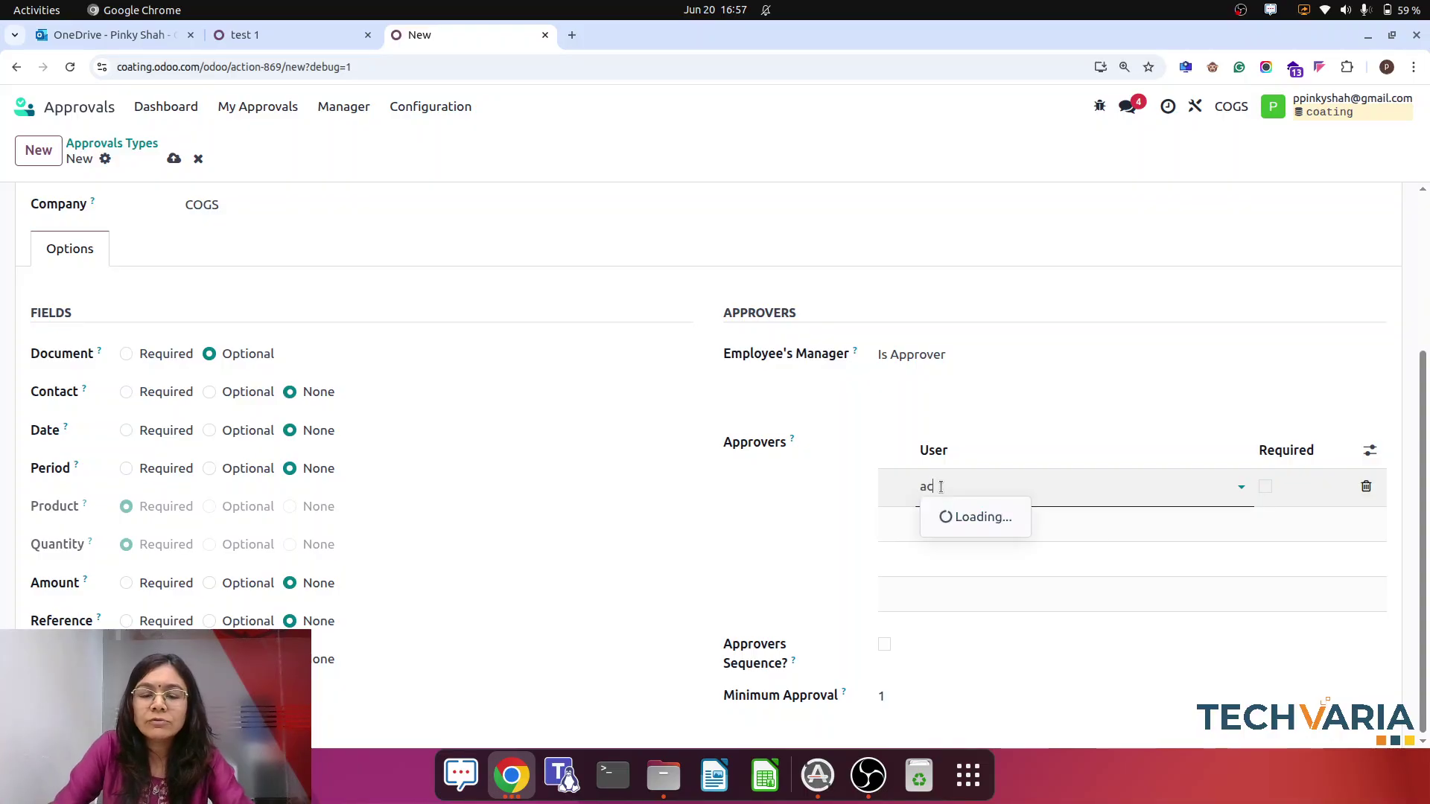
left_click(995, 517)
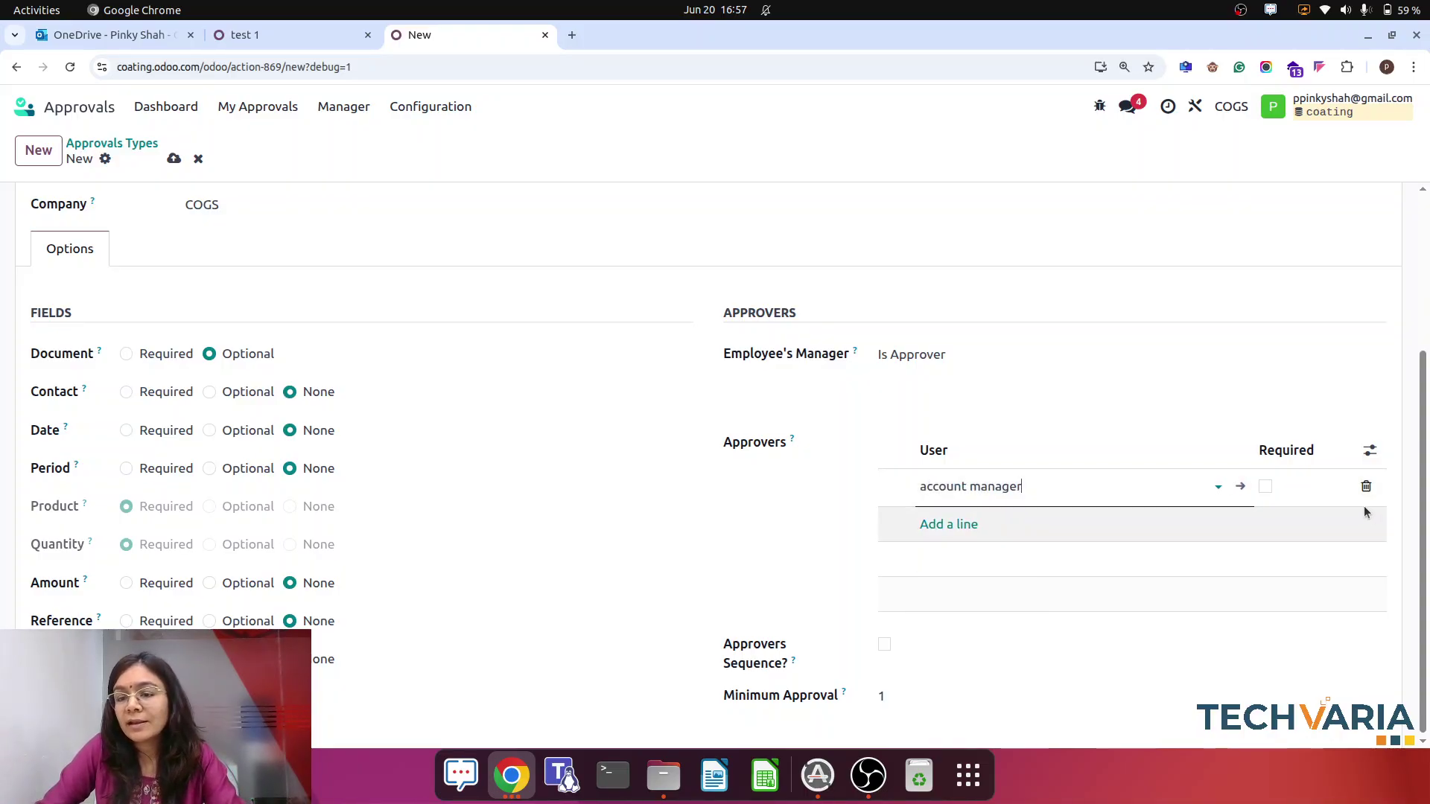
left_click(1266, 486)
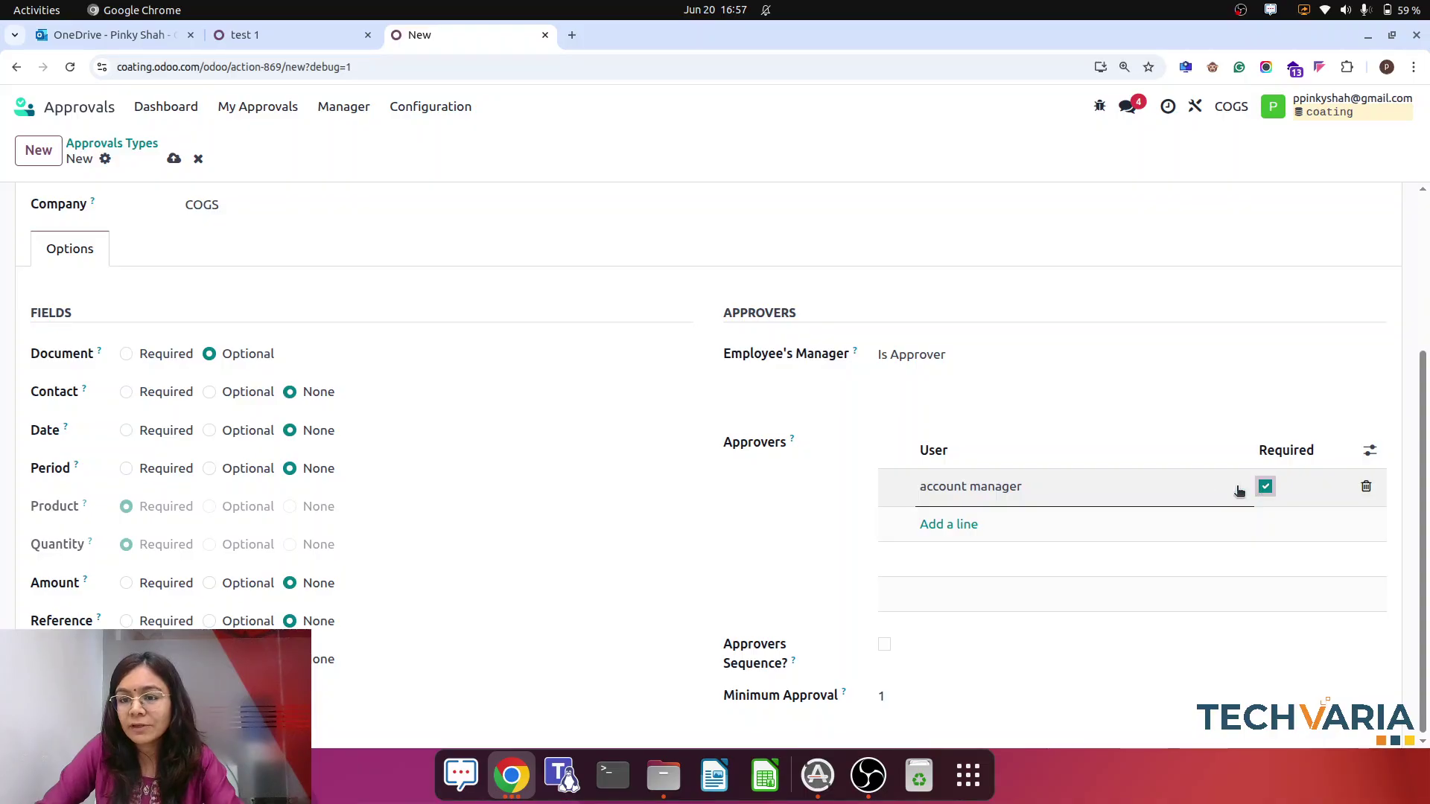
left_click(940, 527)
type("p")
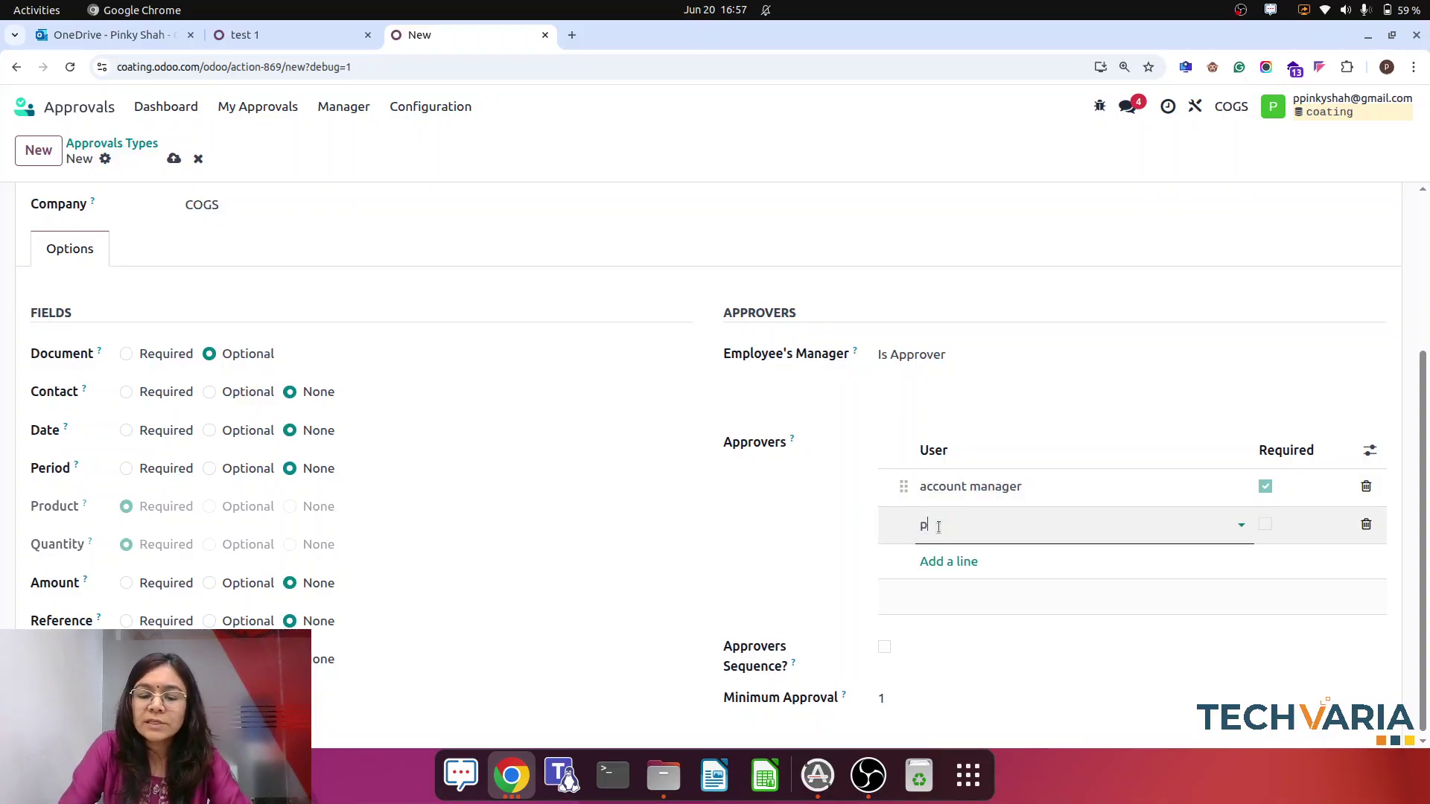
type("u")
left_click(998, 553)
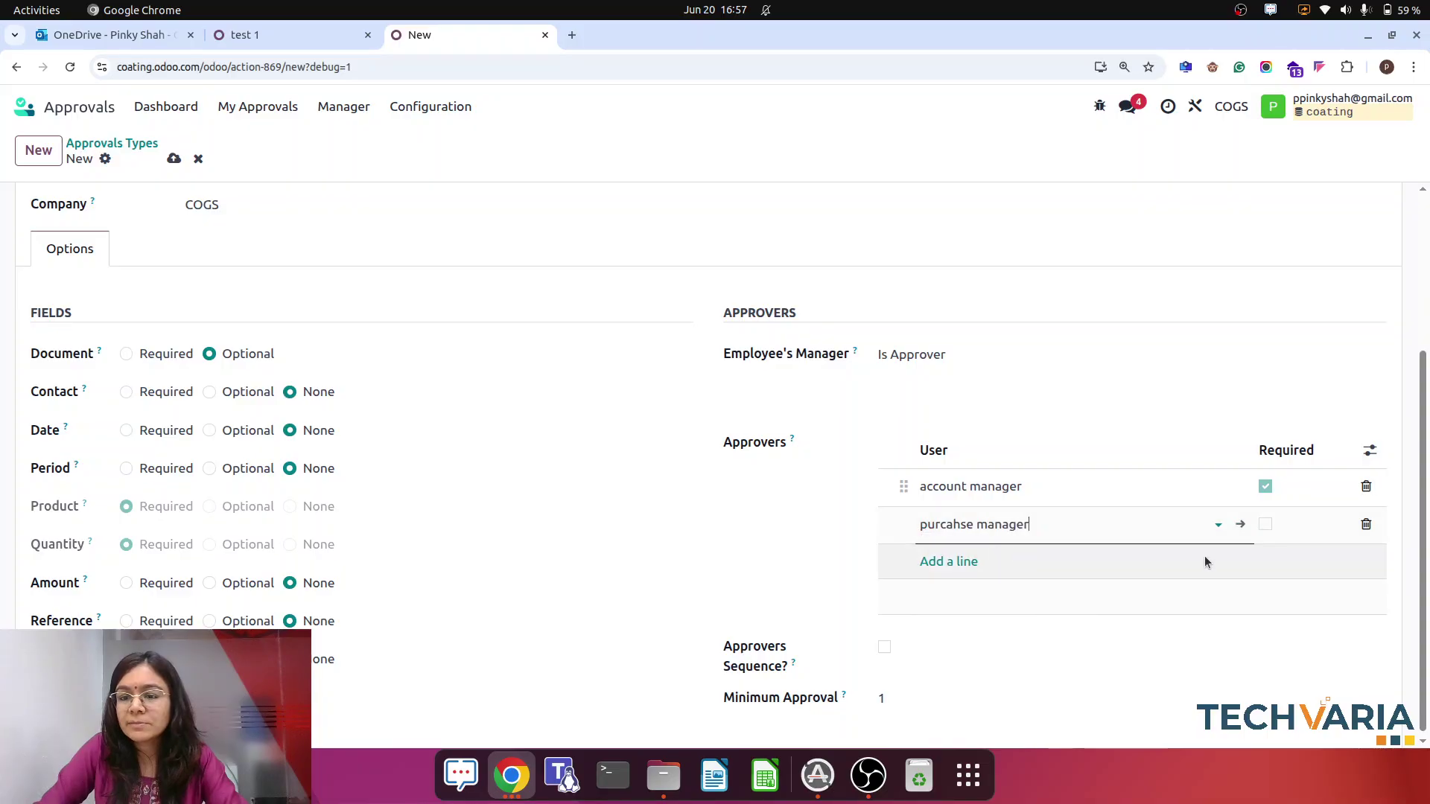
left_click(1264, 525)
Turn on Approvers Sequence and try saving the approval type
left_click(884, 646)
left_click(881, 698)
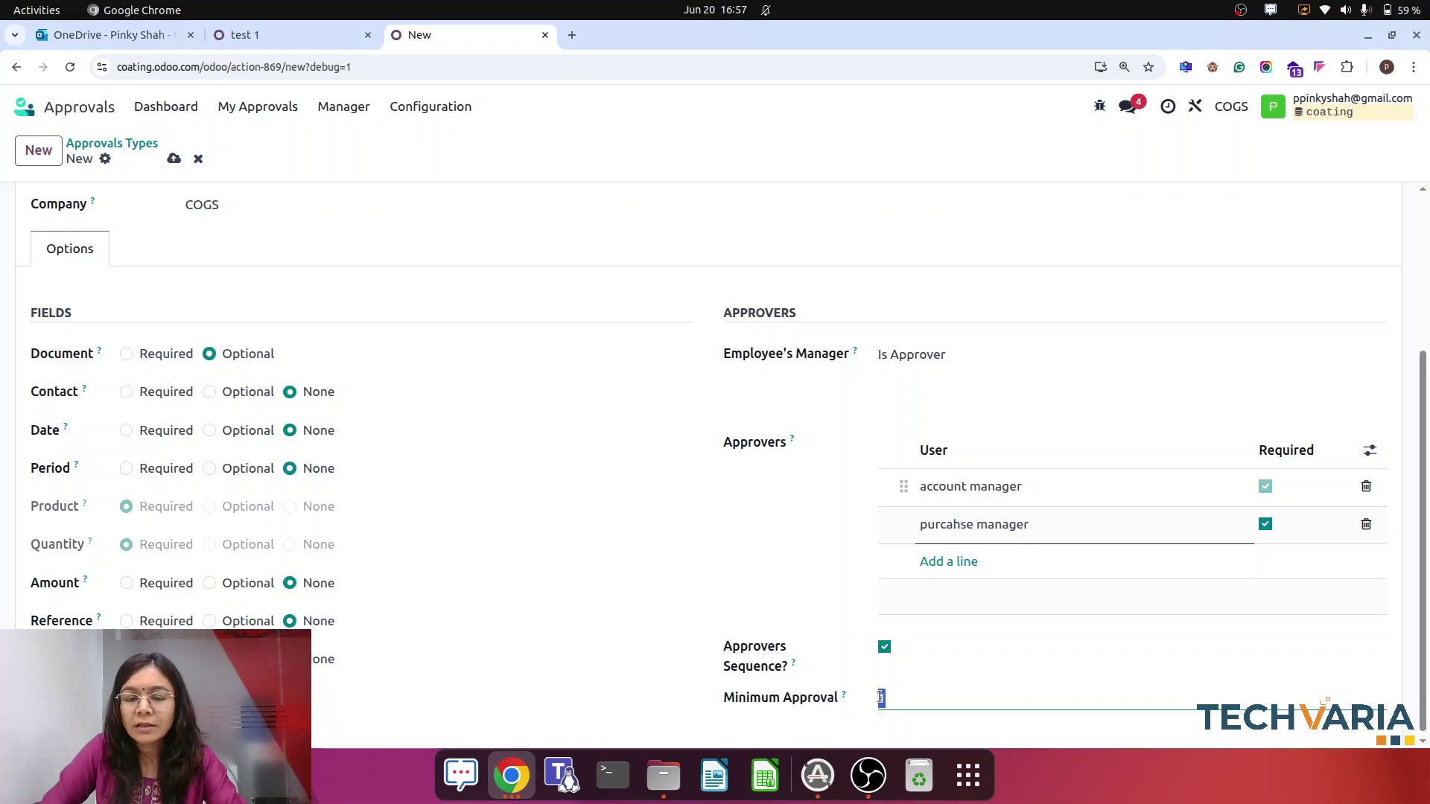
left_click(174, 159)
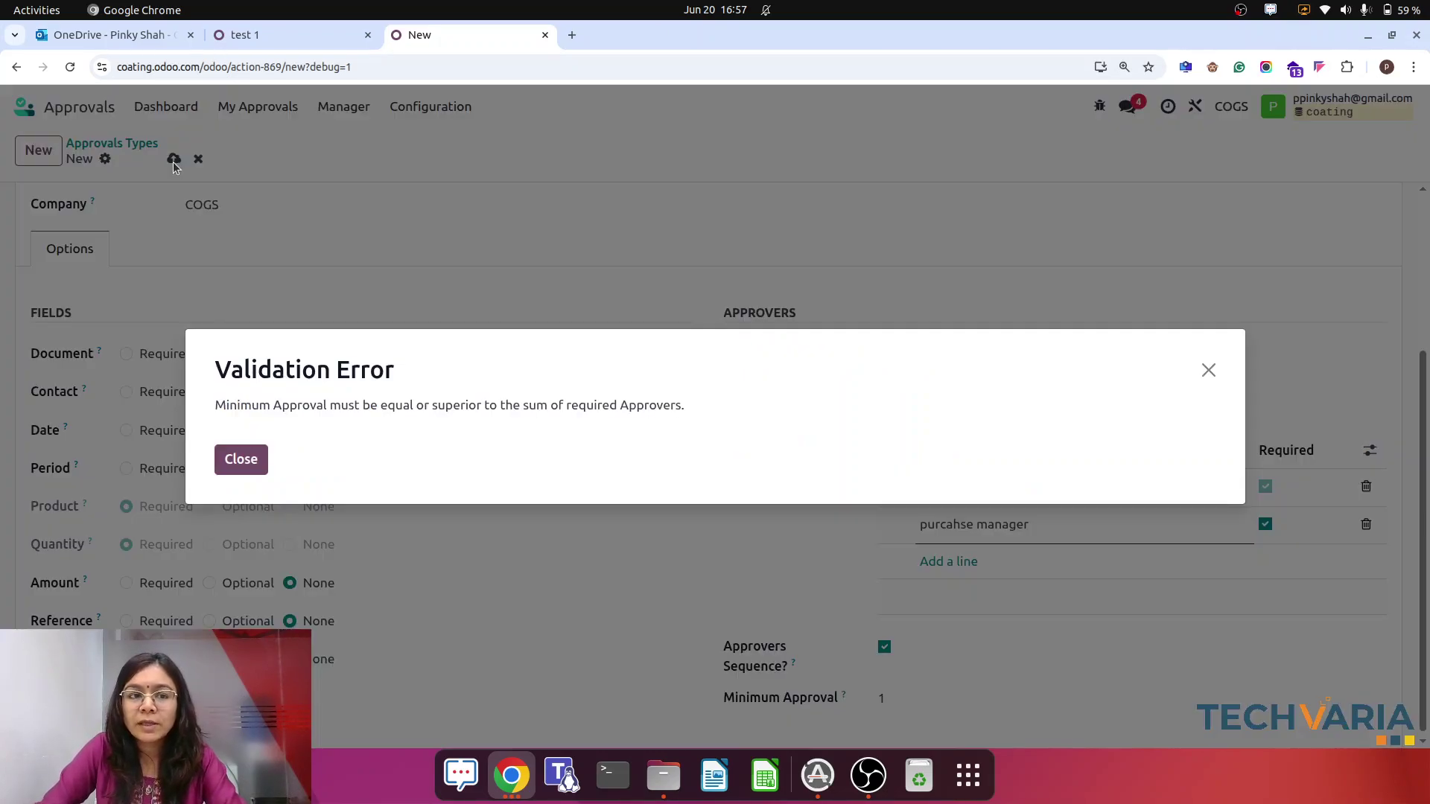
Set Minimum Approval to 3, save the approval type, and return to the Approvals dashboard
left_click(240, 468)
left_click(821, 693)
type("3")
left_click(174, 159)
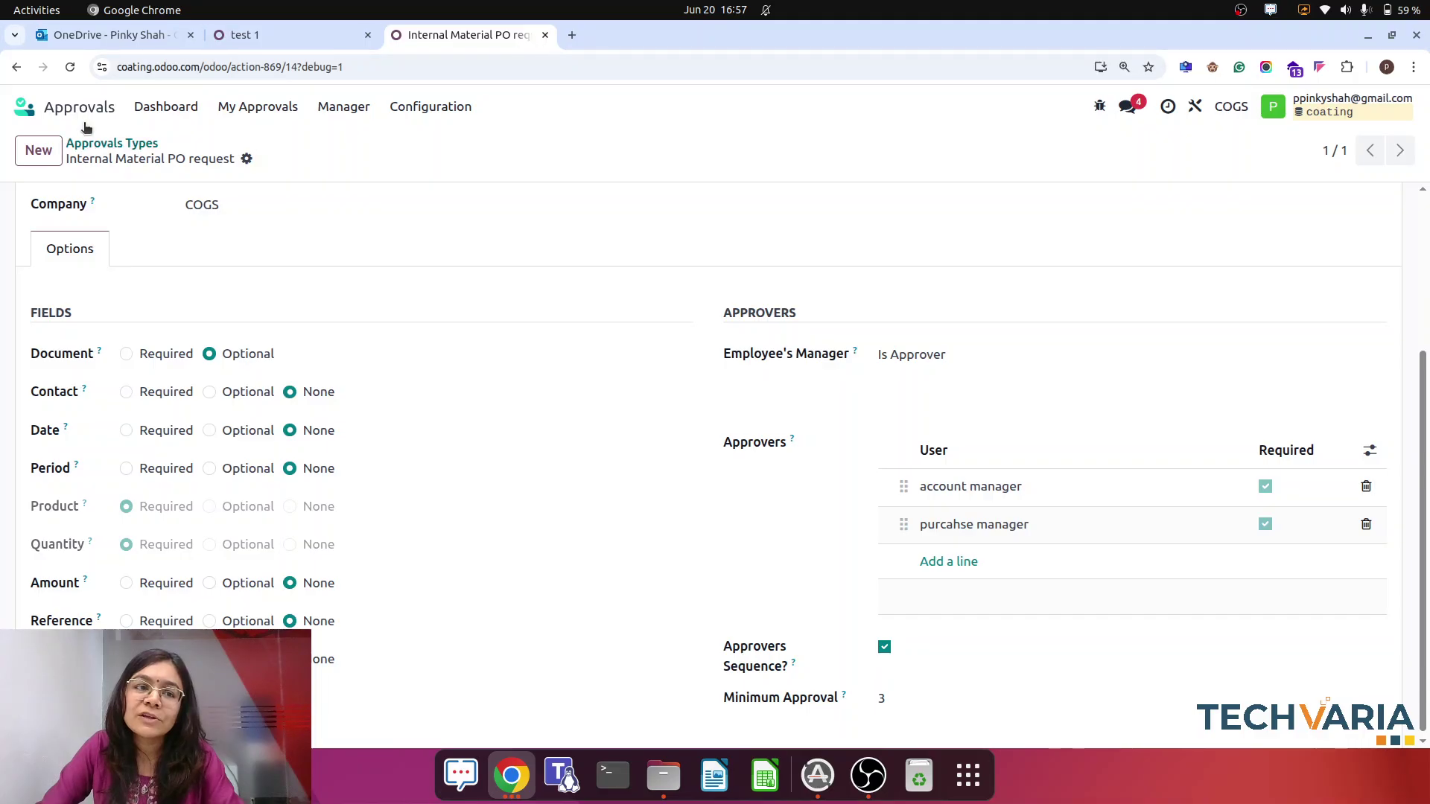
left_click(273, 37)
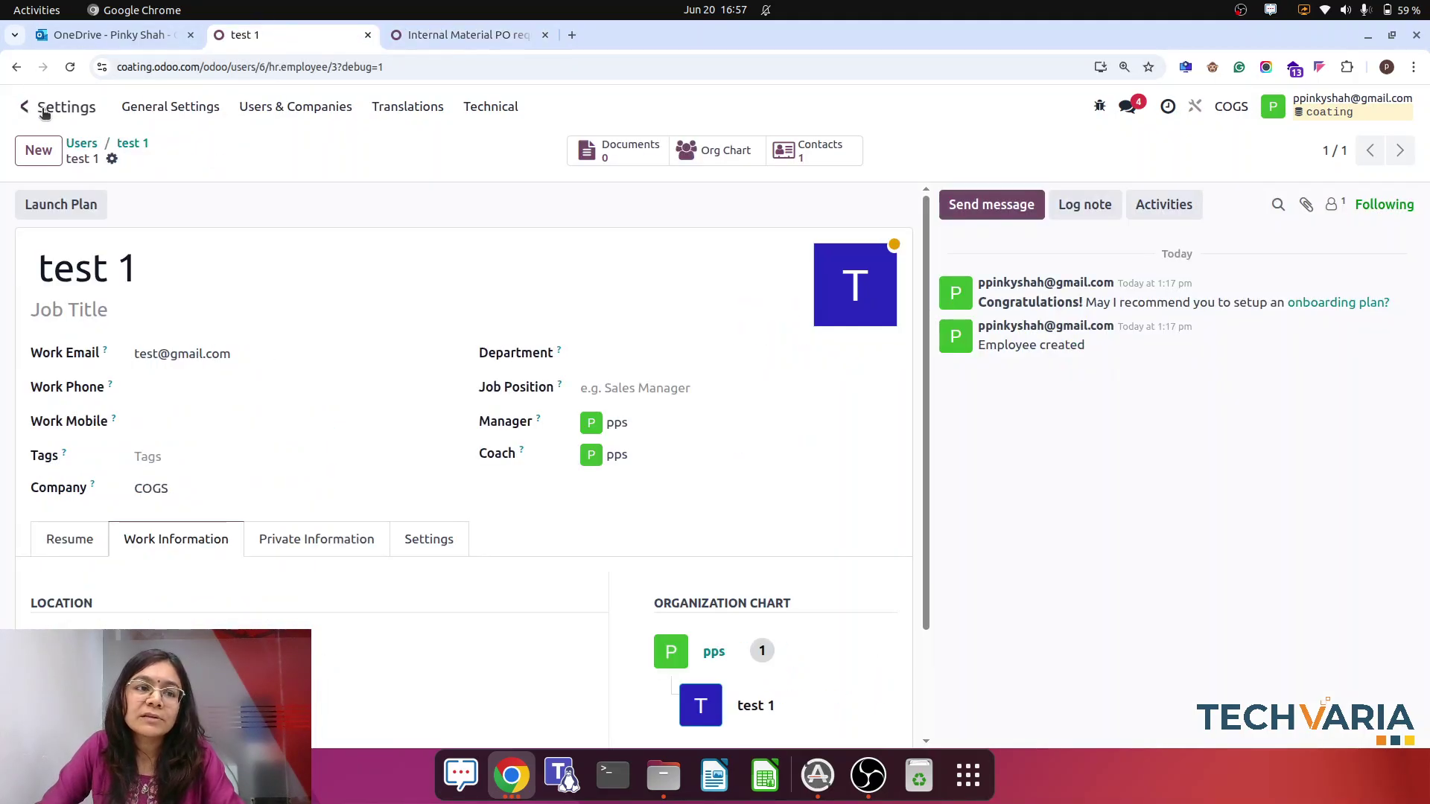
left_click(454, 35)
left_click(149, 106)
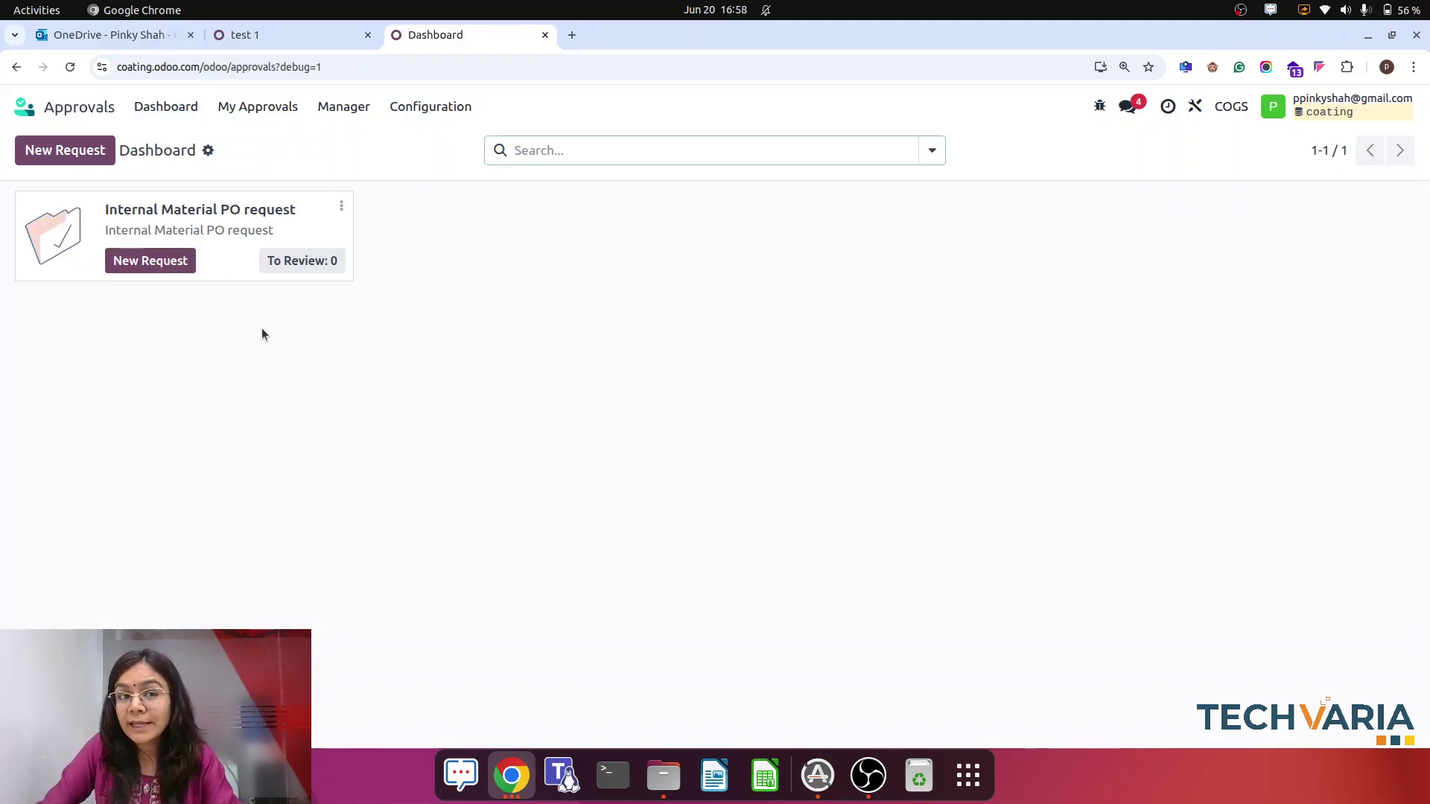
Start a new Internal Material PO request with test 1 as request owner
left_click(164, 265)
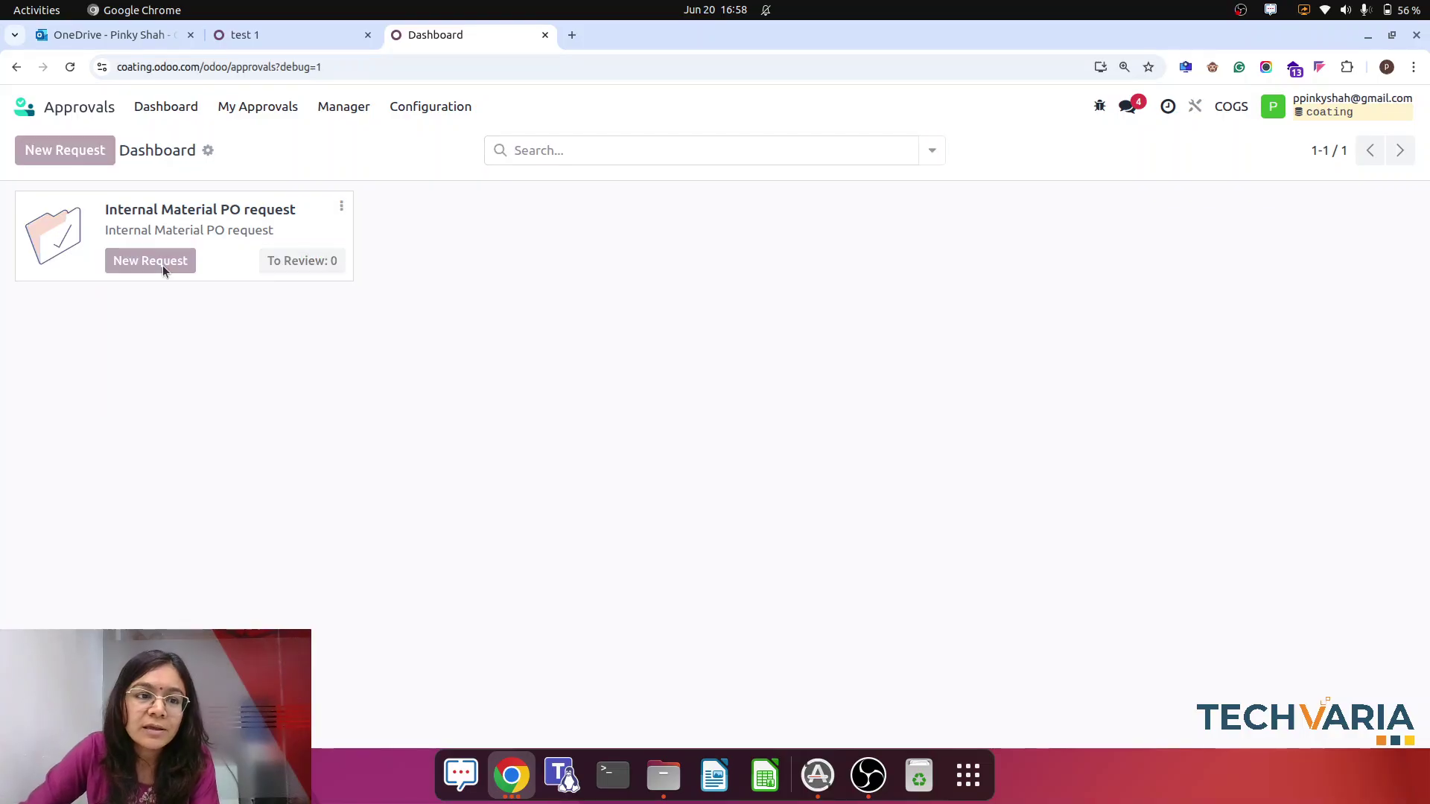
left_click(390, 324)
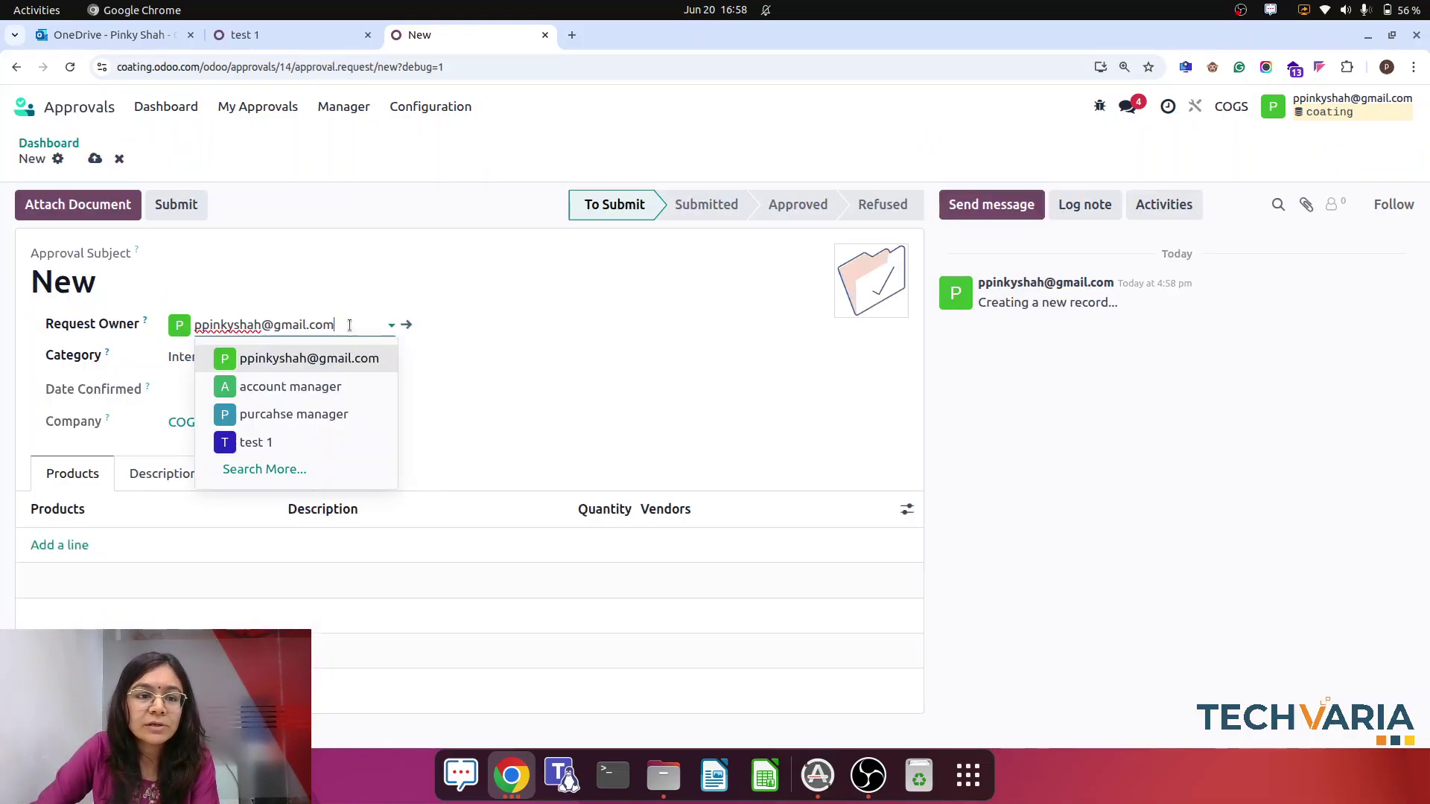
left_click(260, 449)
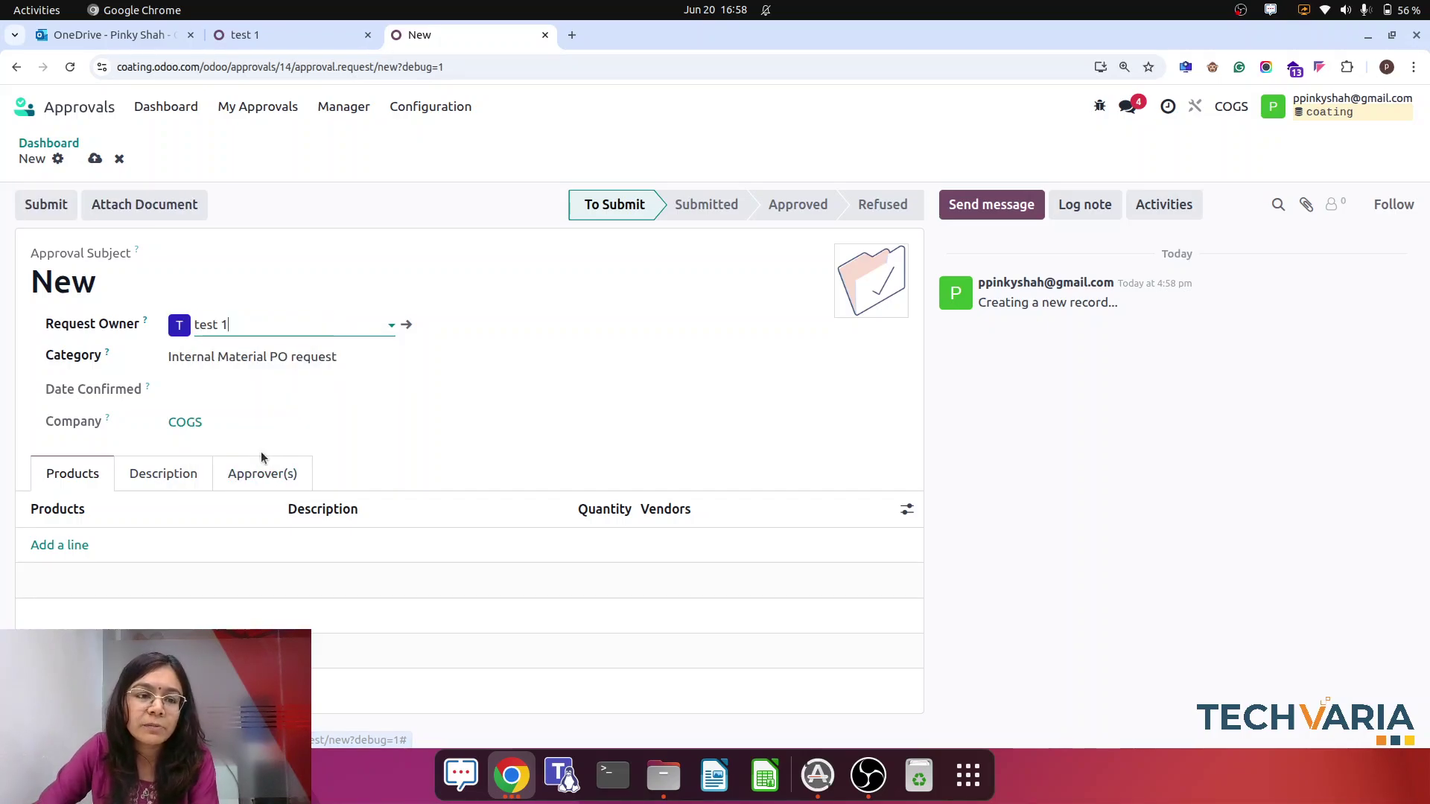
Add Finished 1 at quantity 3 to the request and submit it
left_click(55, 546)
type("fini")
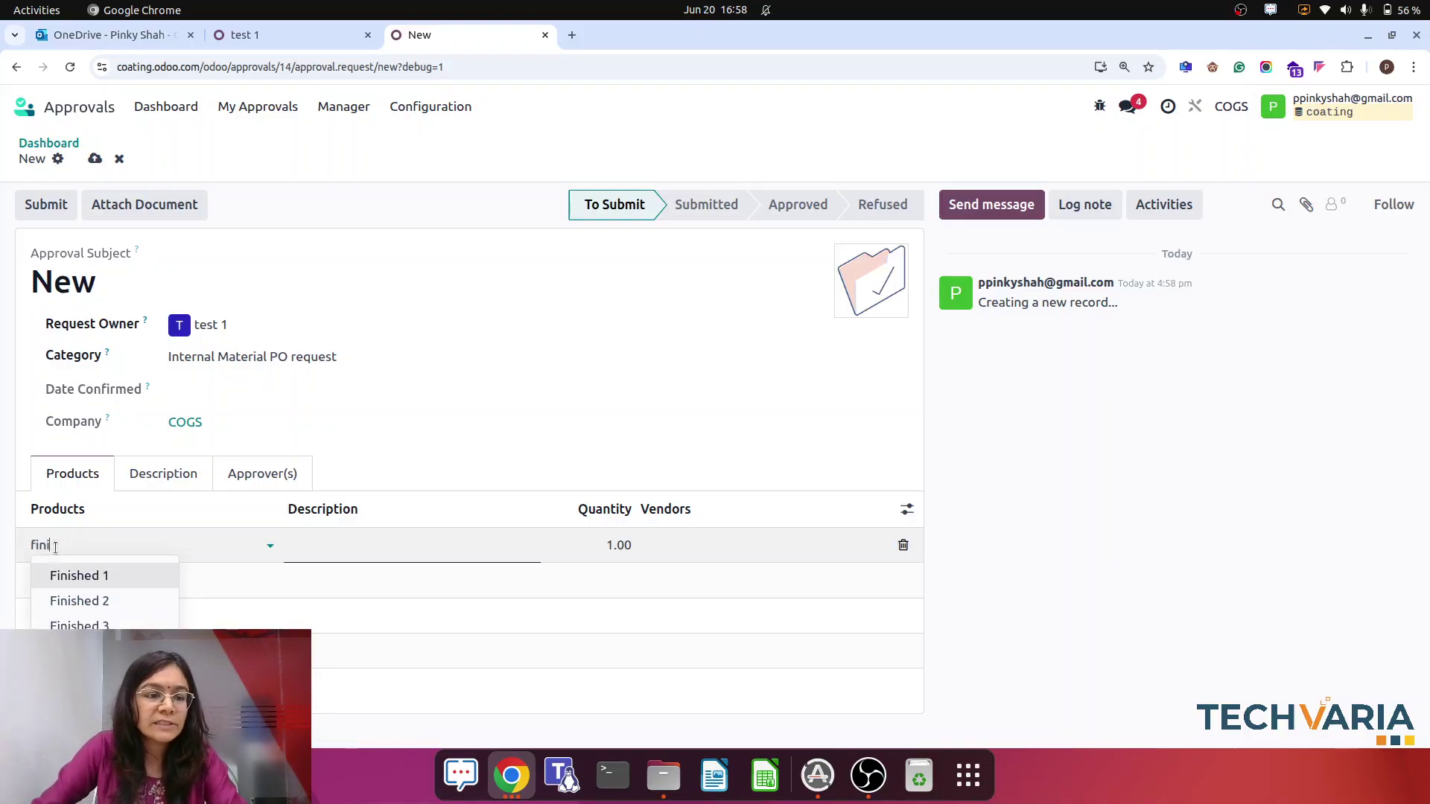
left_click(78, 578)
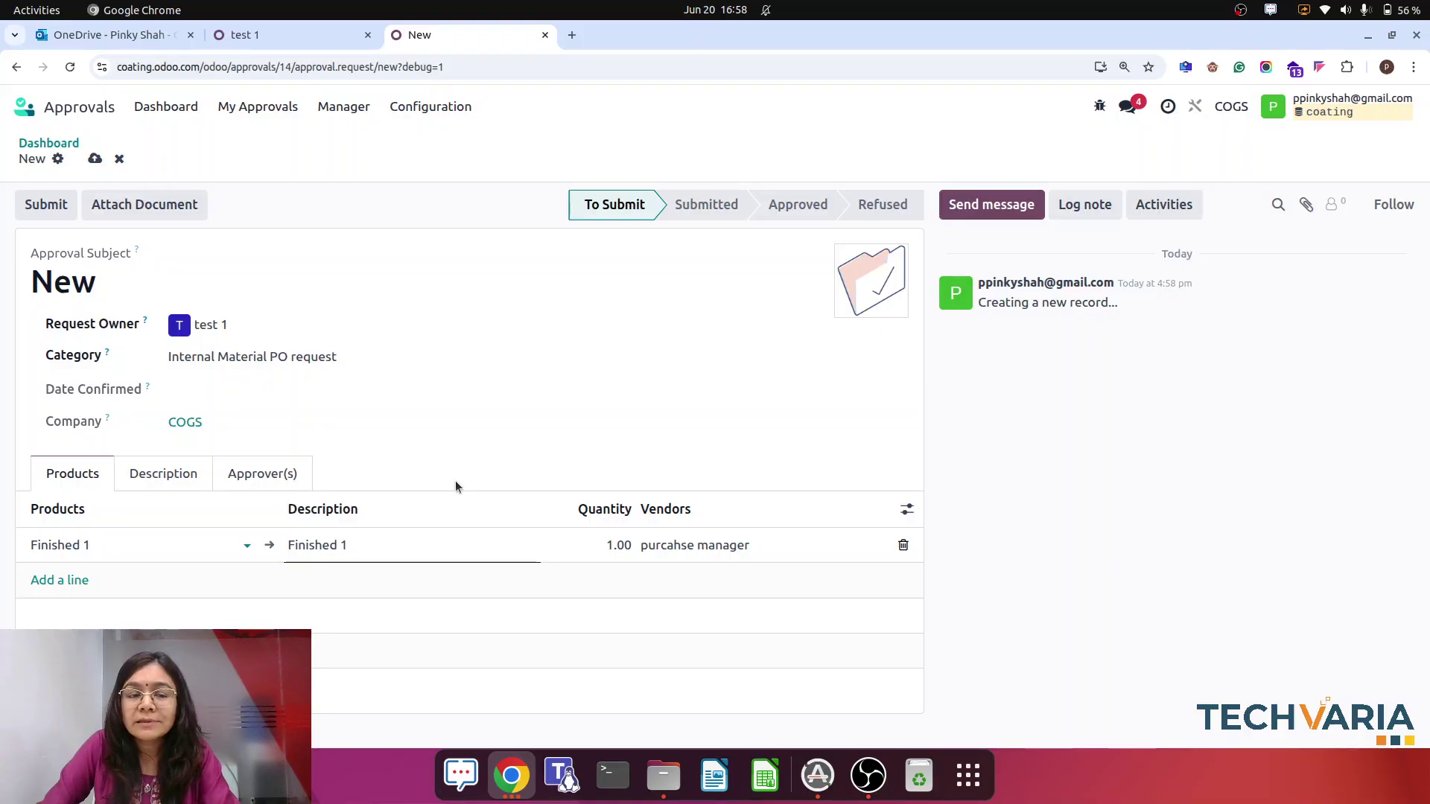
left_click(604, 544)
type("3")
left_click(1221, 577)
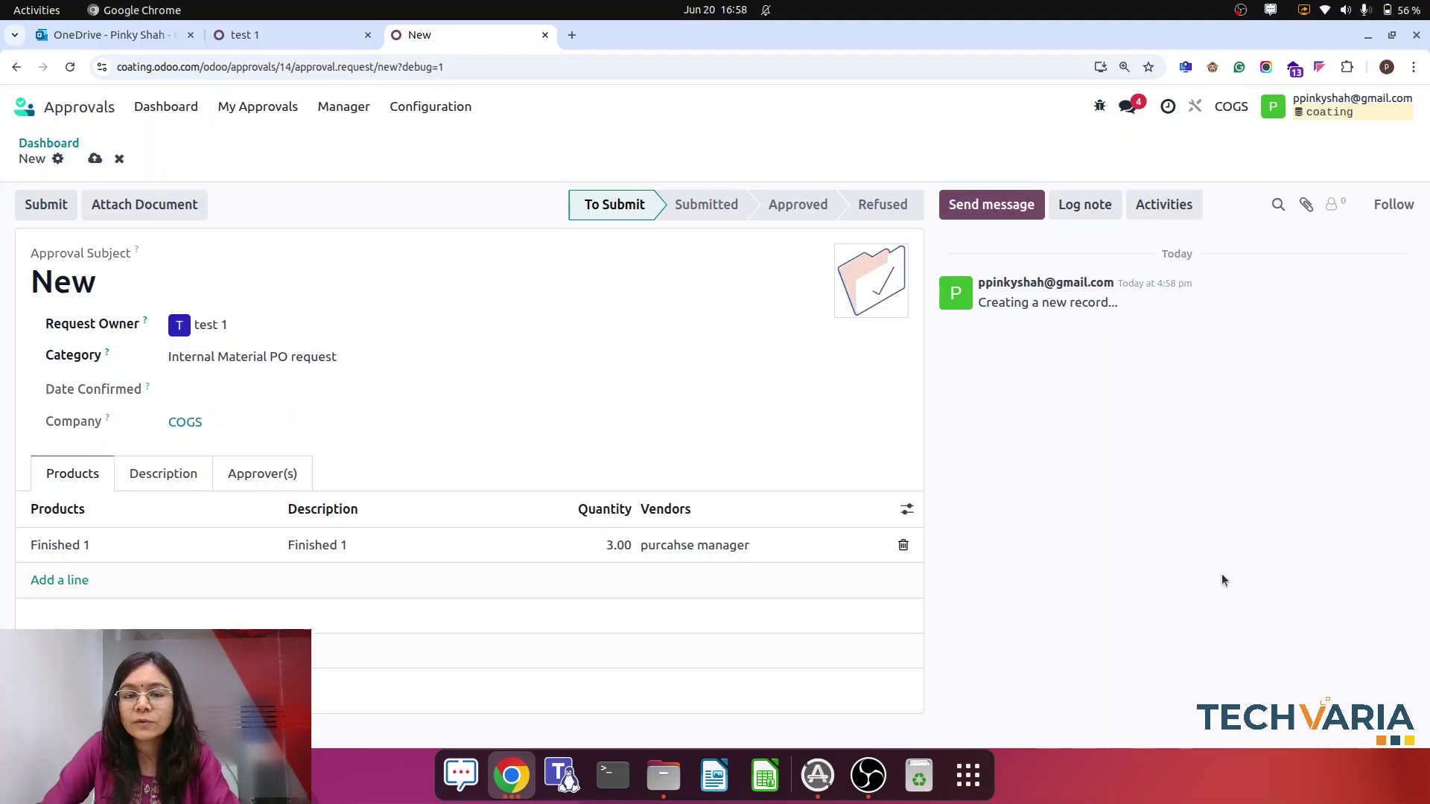
left_click(55, 206)
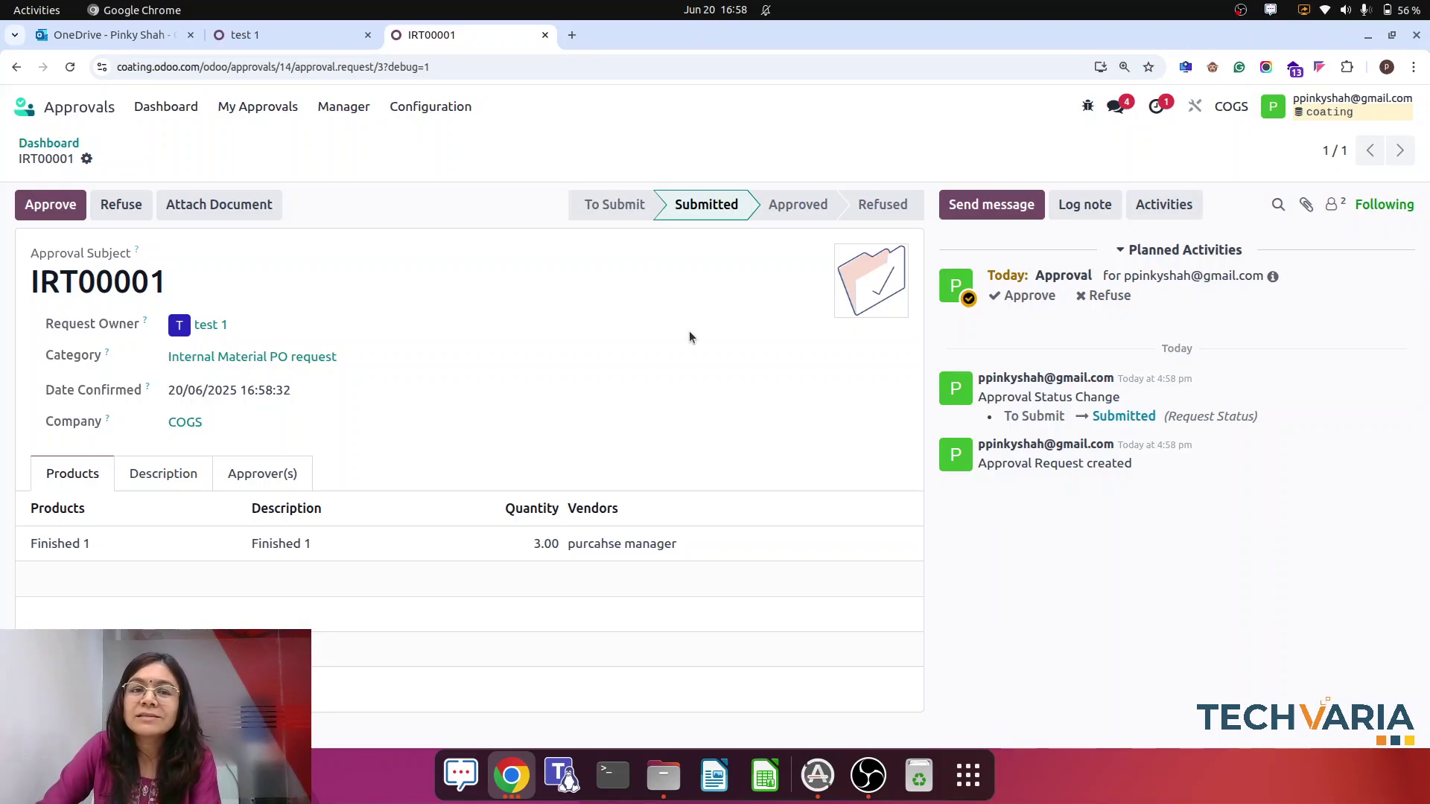
Open request IRT00001 from Approvals > Manager > Approvals to Review for the first approval
left_click(270, 27)
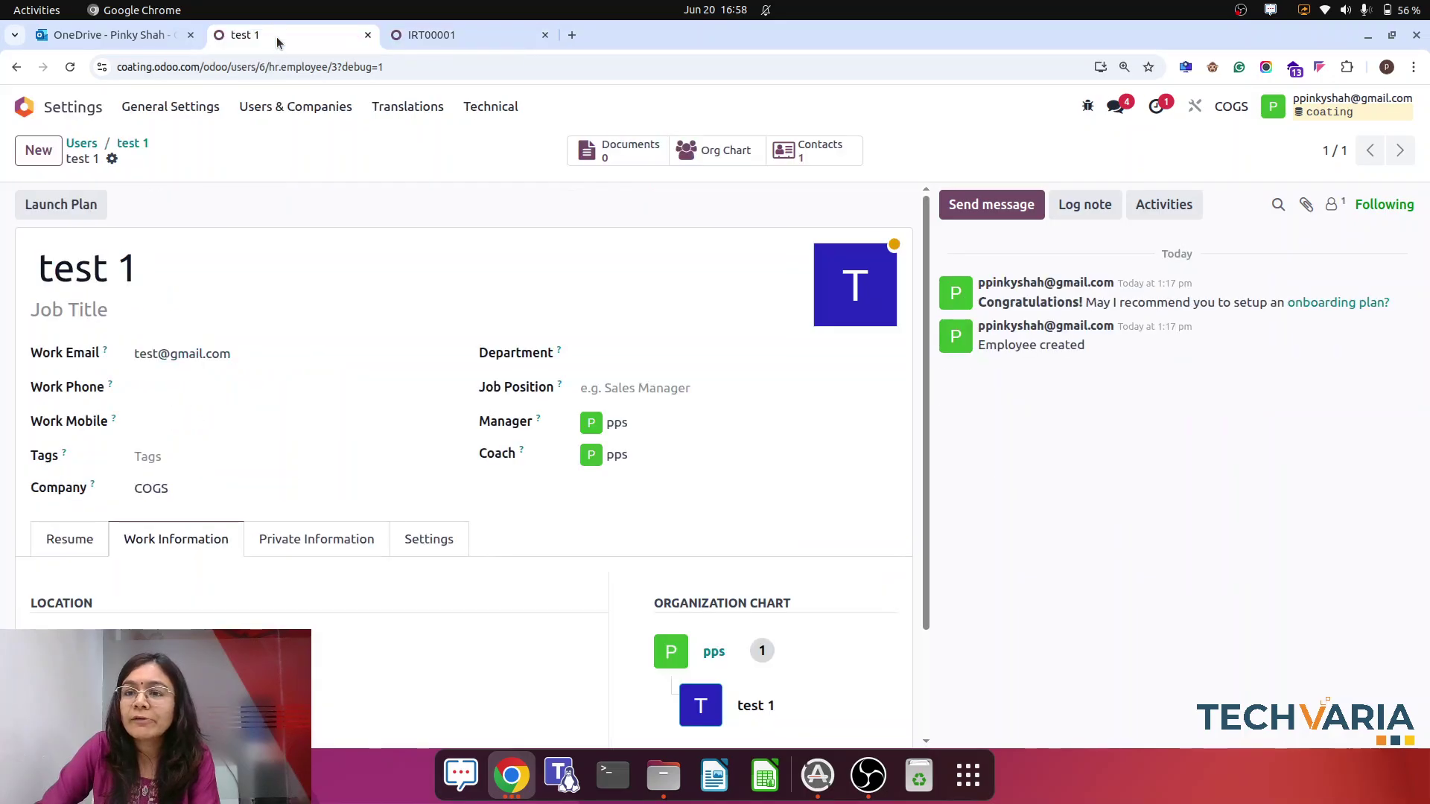
left_click(26, 109)
type("app")
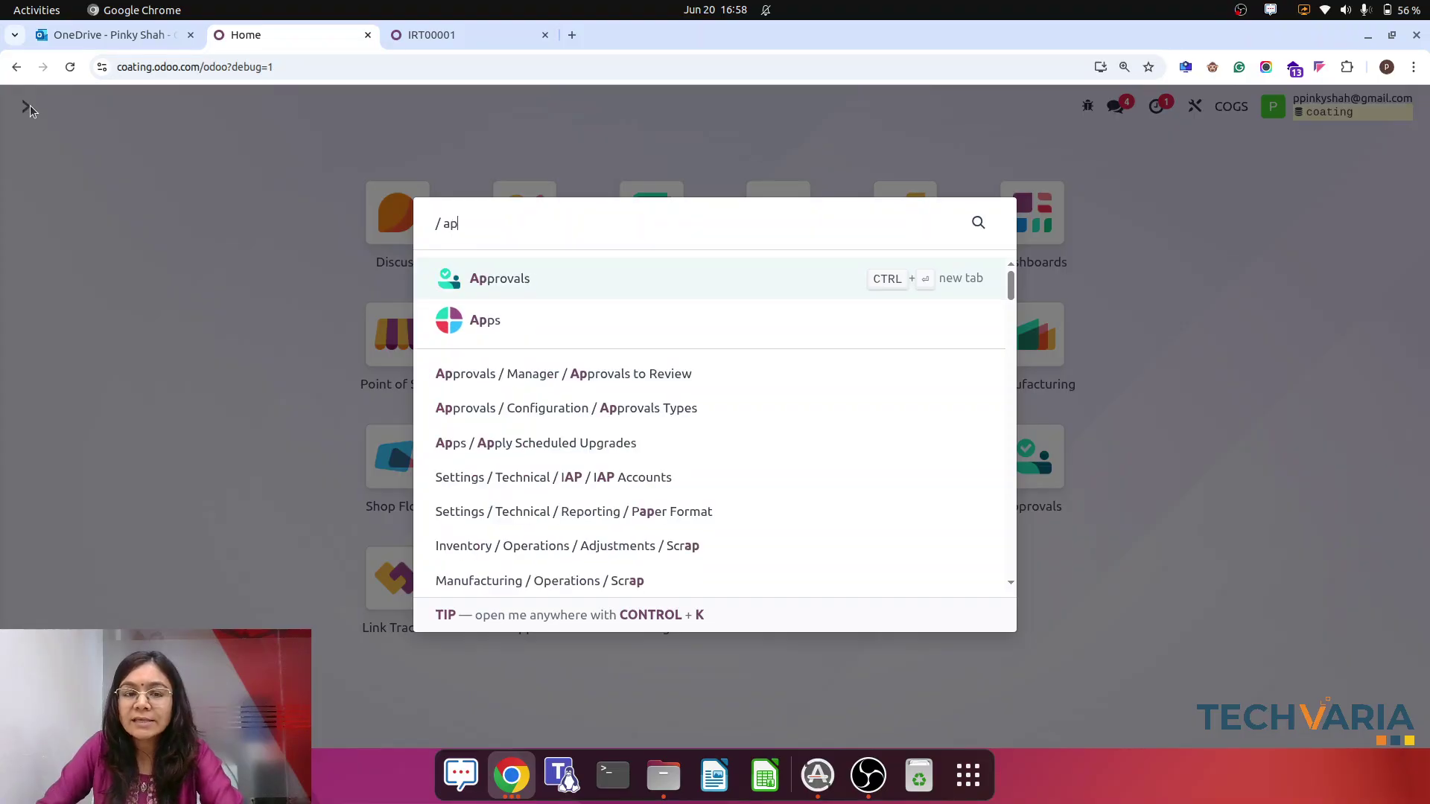
left_click(520, 285)
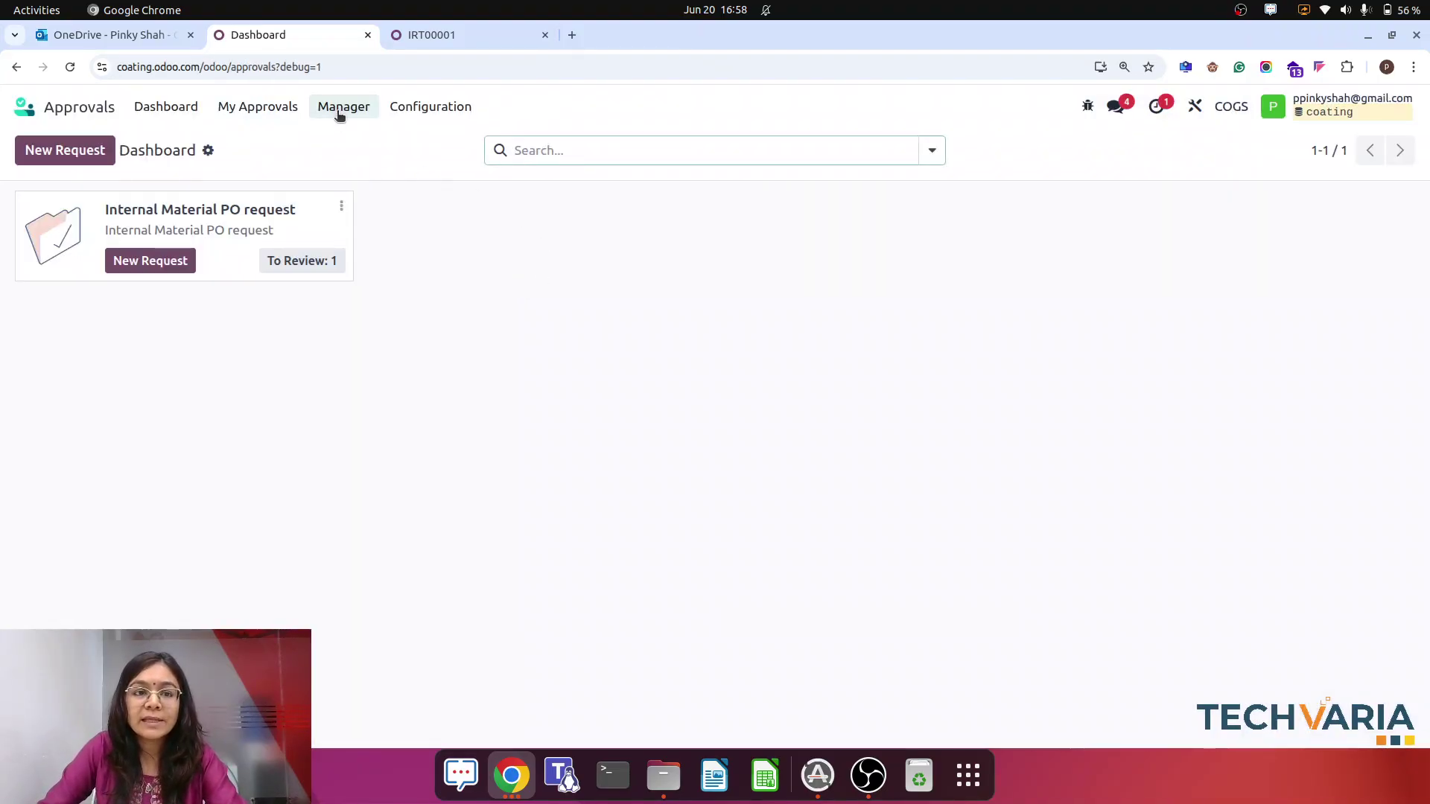
left_click(341, 109)
left_click(383, 147)
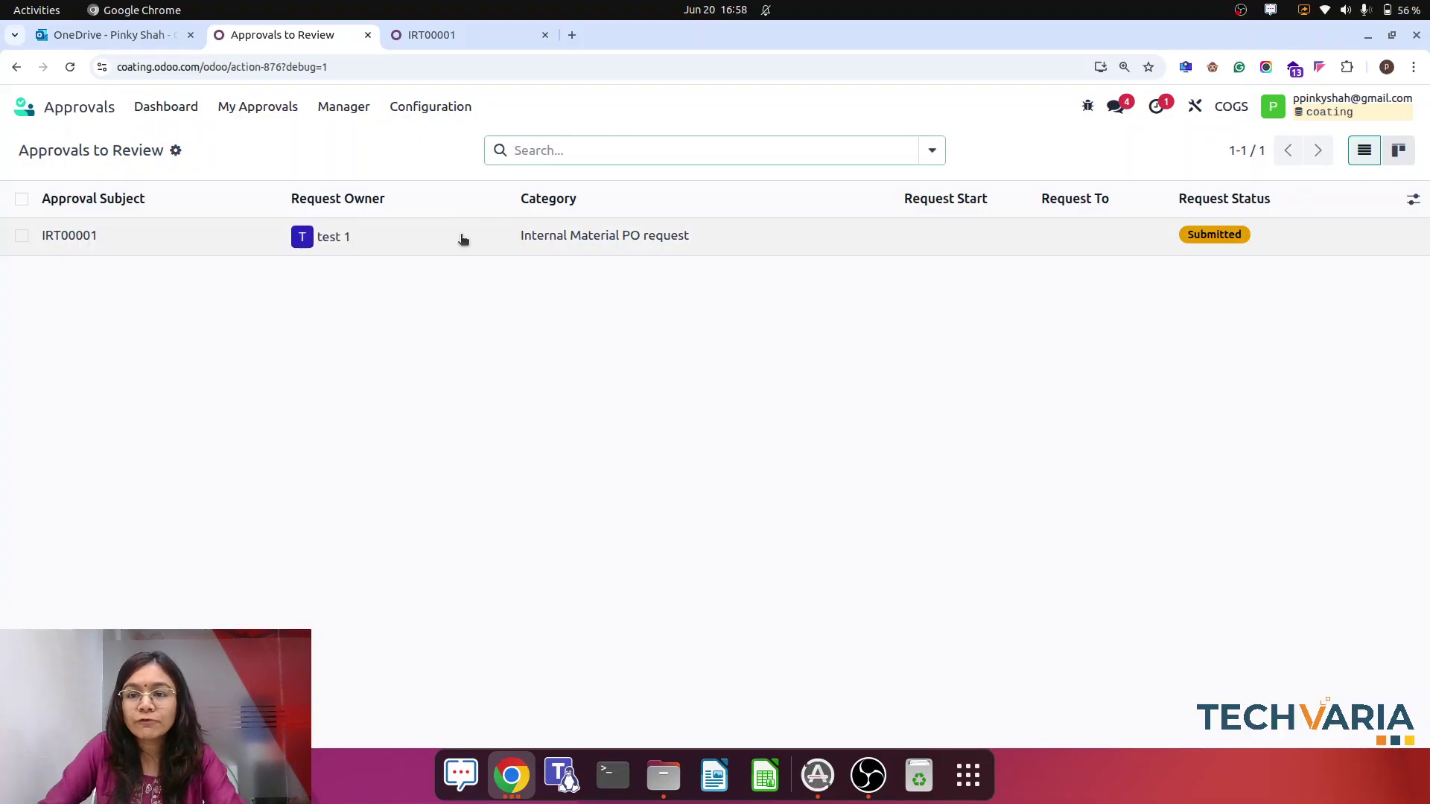
left_click(426, 243)
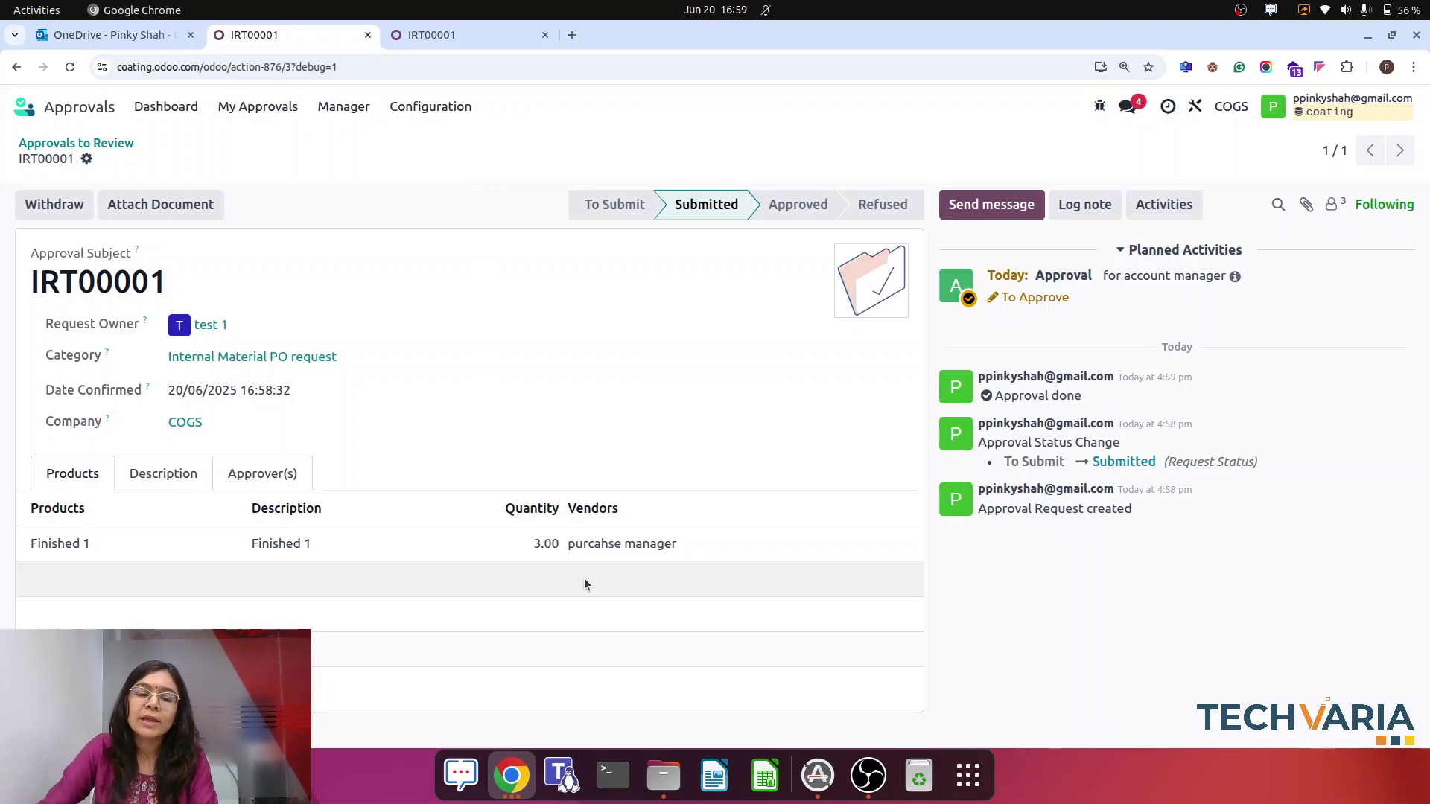
left_click(509, 786)
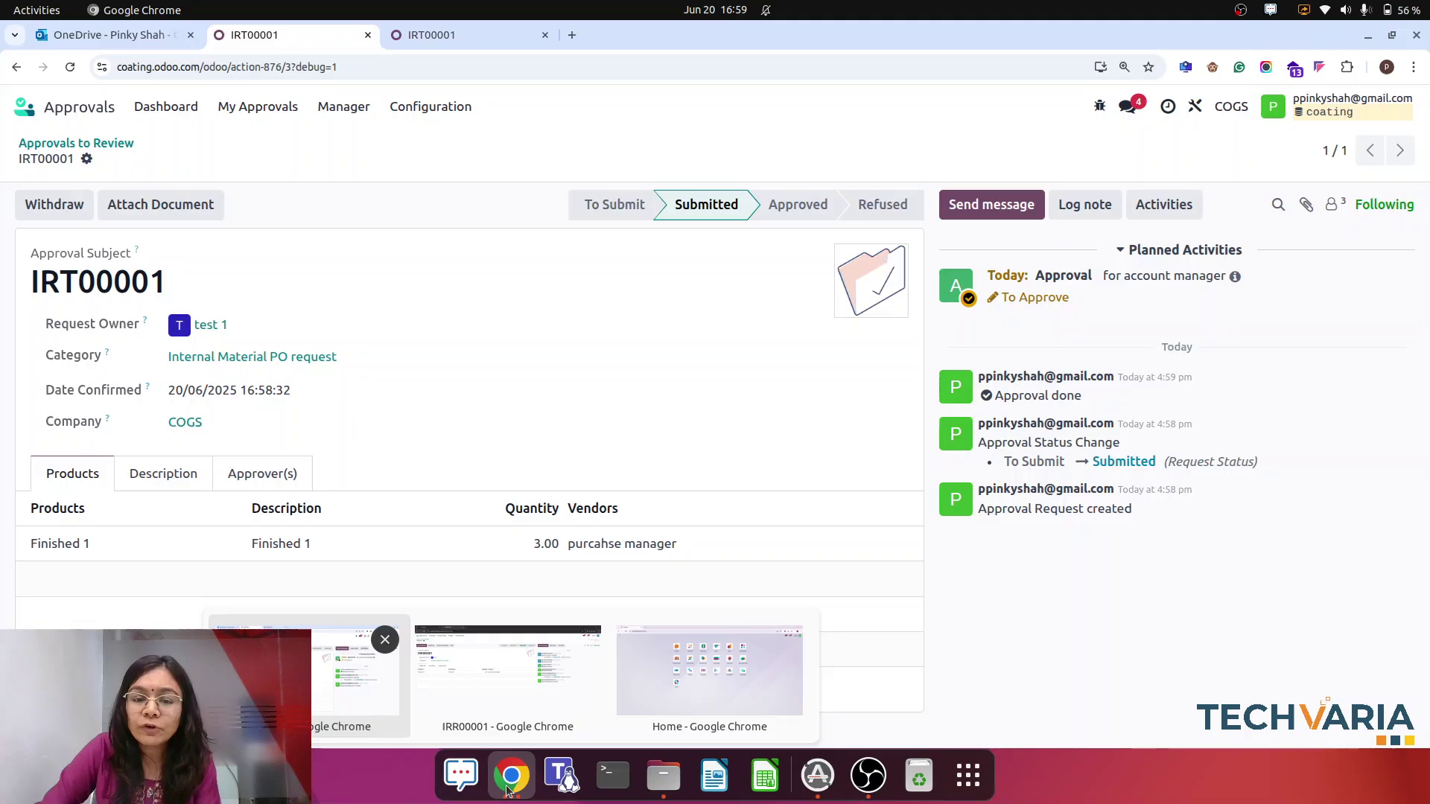
In the account manager's window, open IRT00001 from Approvals to Review and approve it
left_click(695, 687)
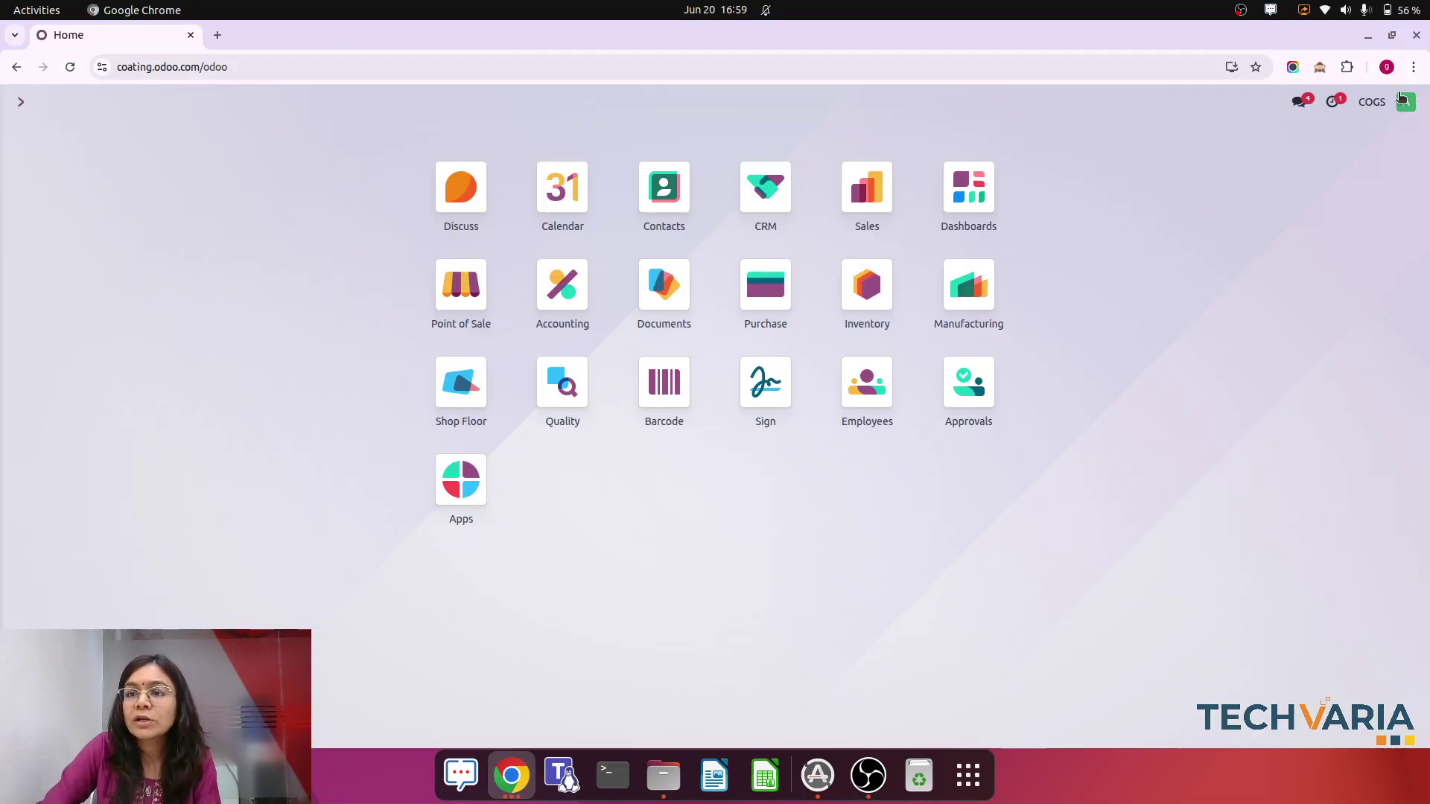
type("app")
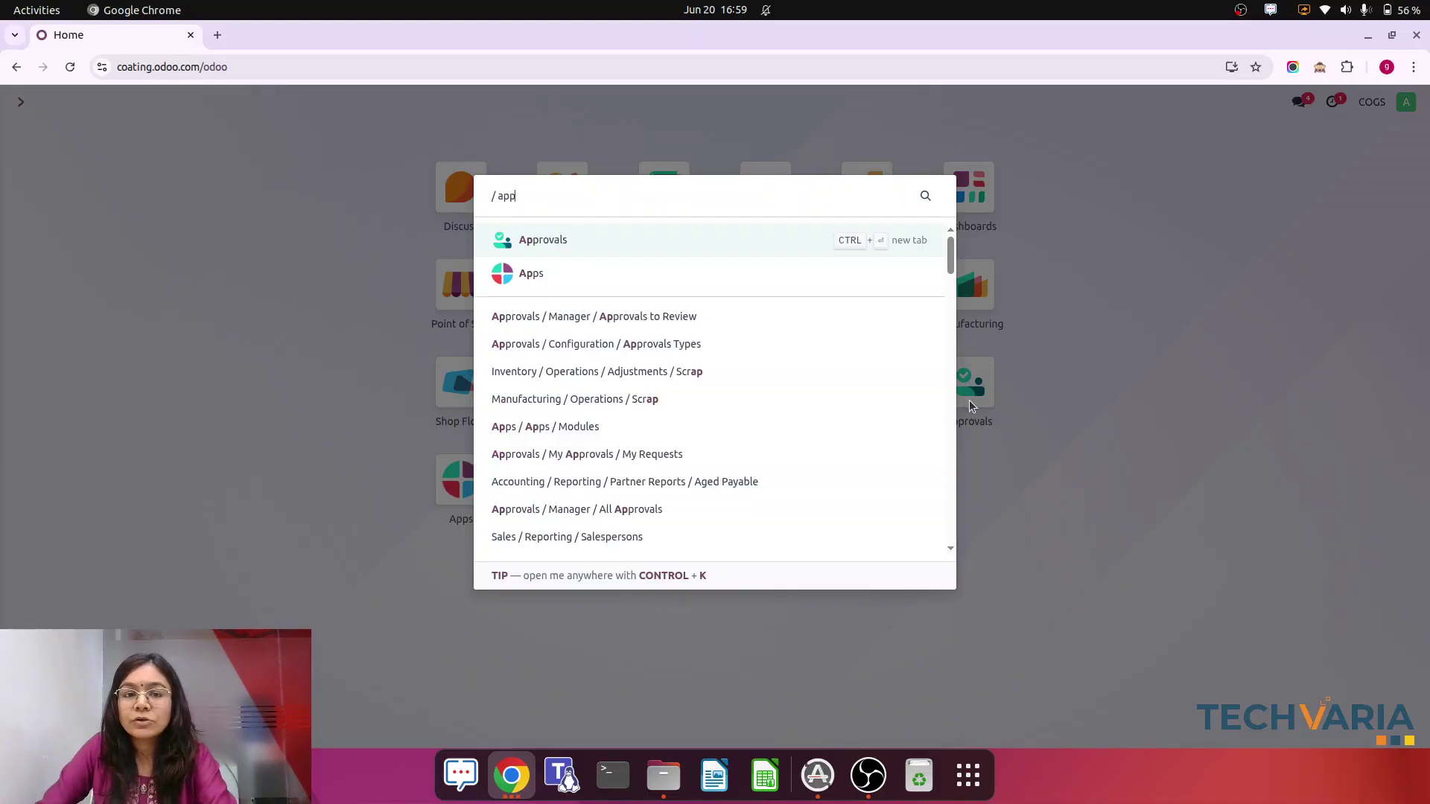
key("ctrl+plus")
key("ctrl+plus")
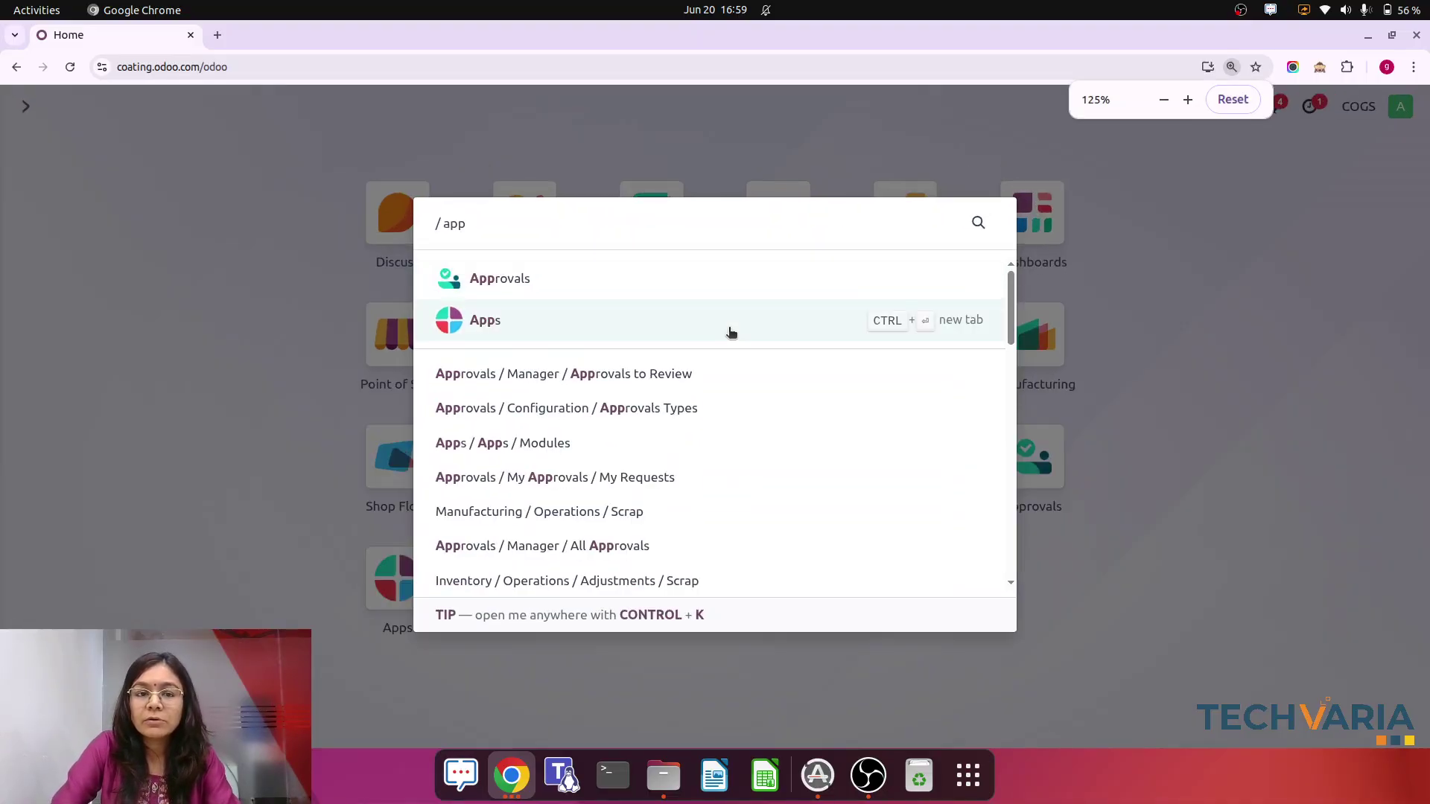
left_click(491, 281)
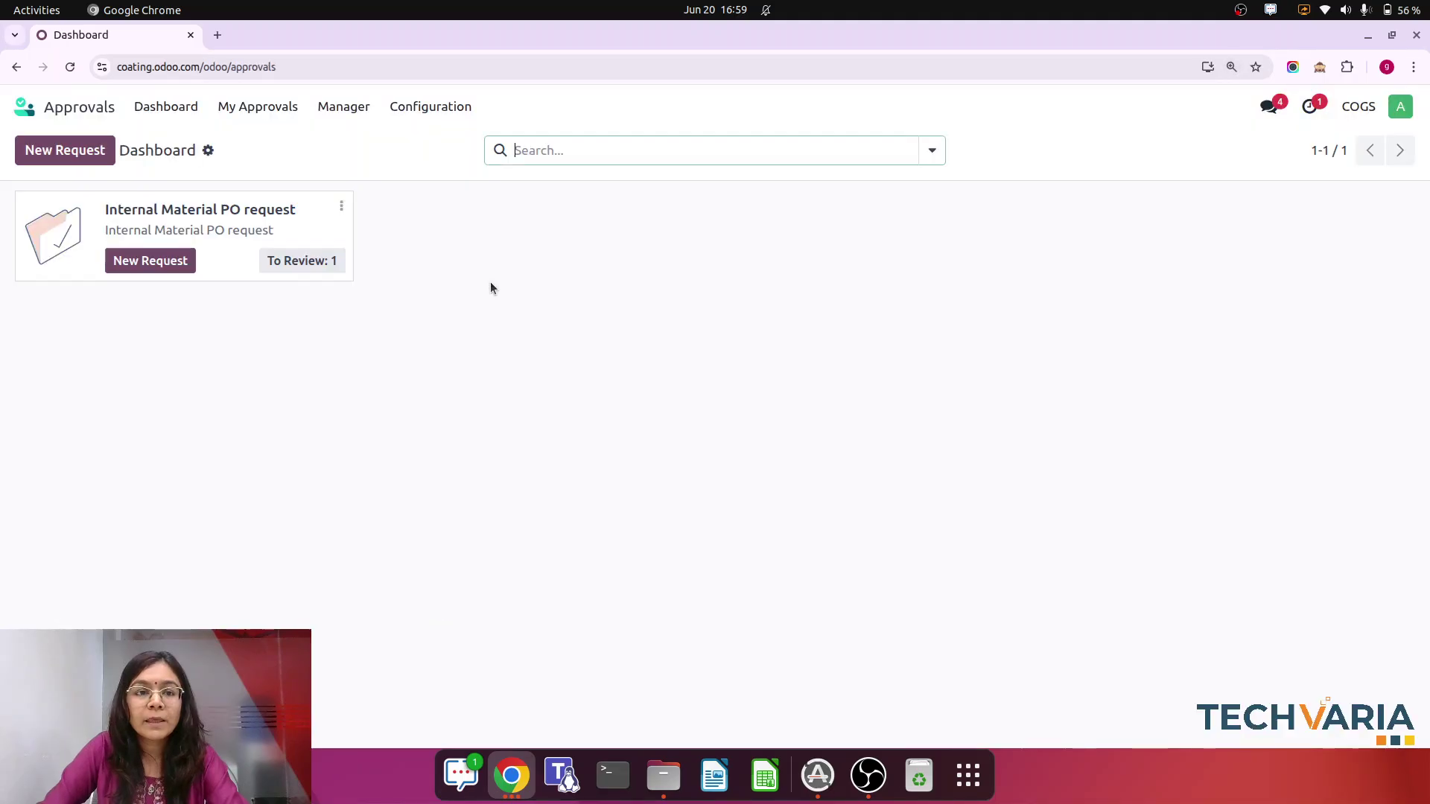
left_click(352, 110)
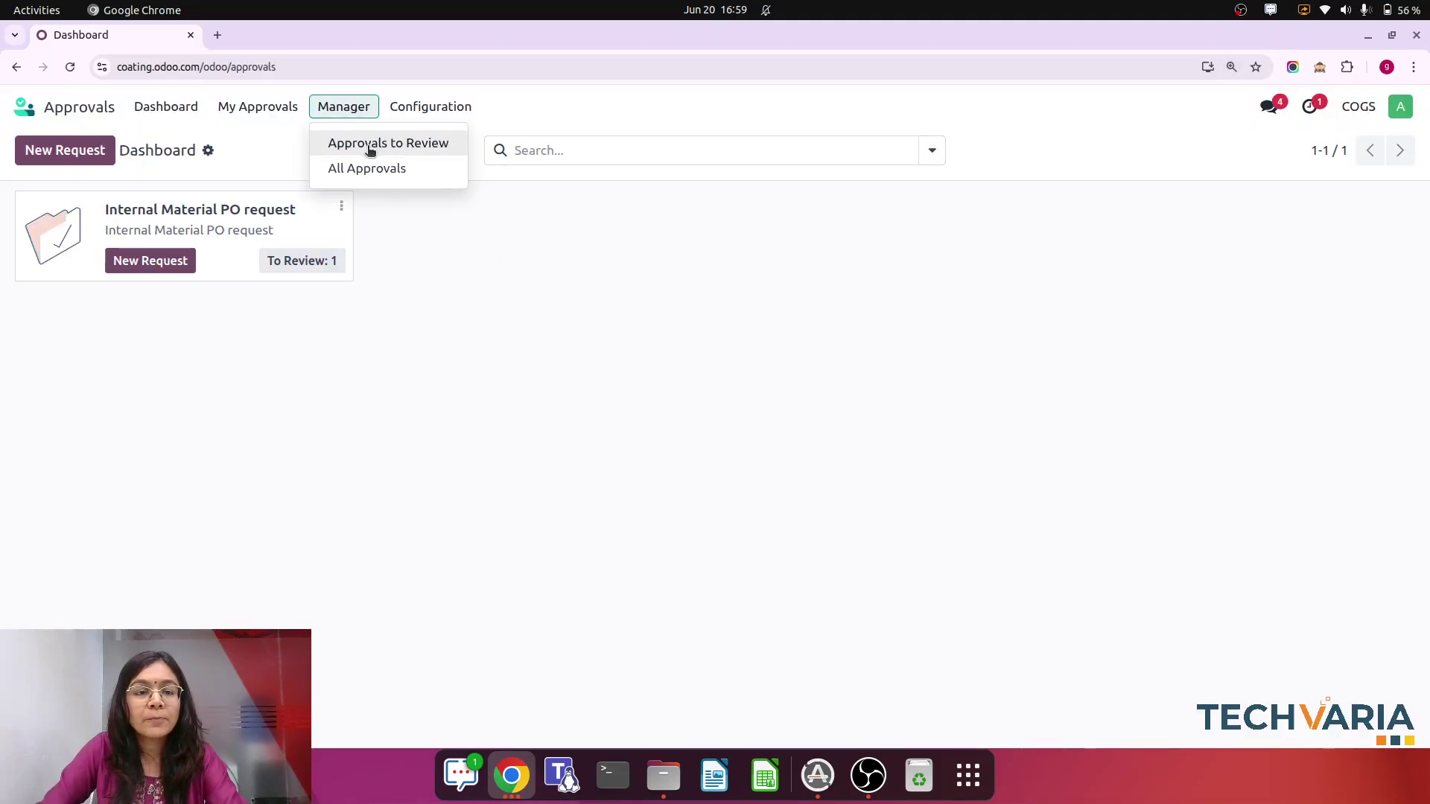
left_click(364, 146)
left_click(177, 247)
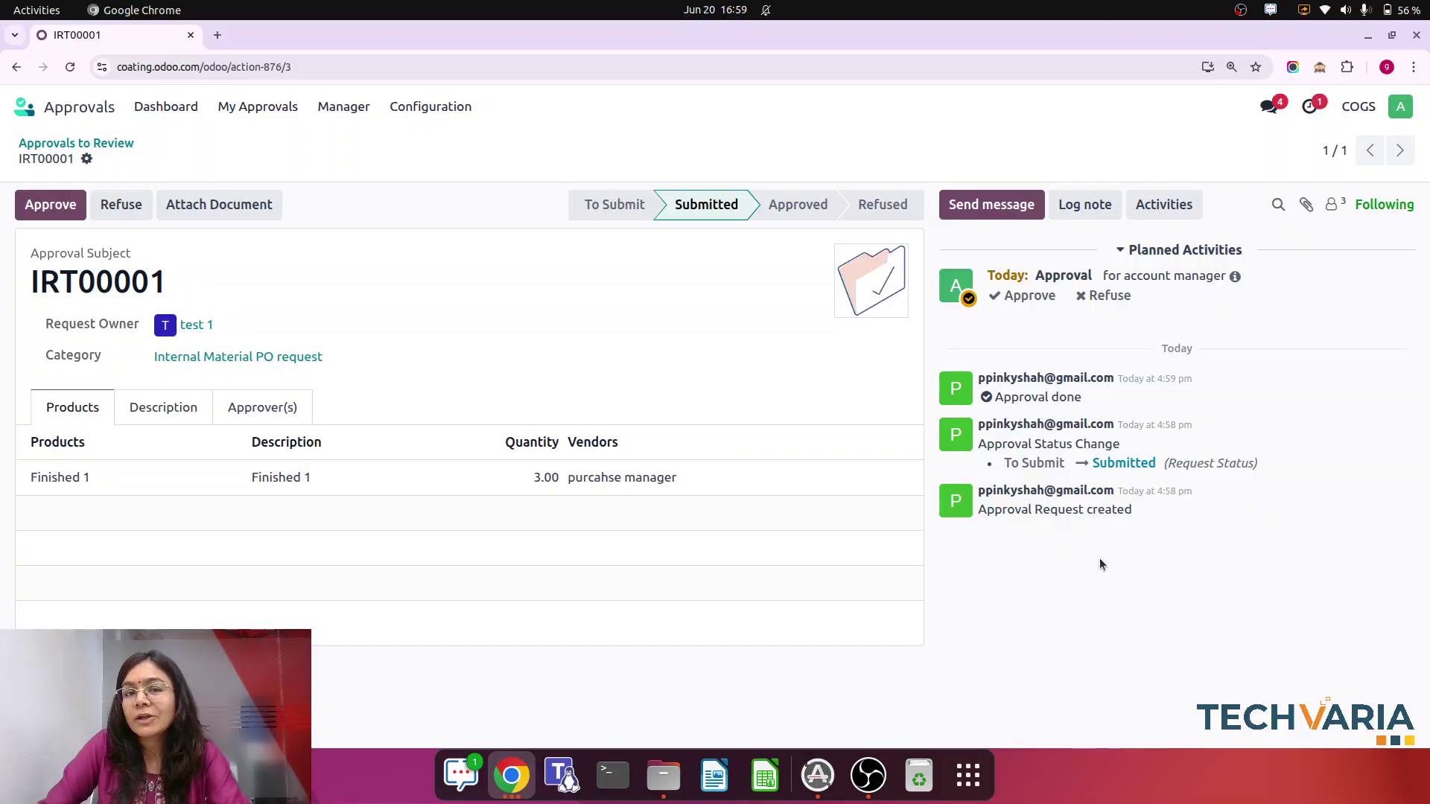
left_click(52, 214)
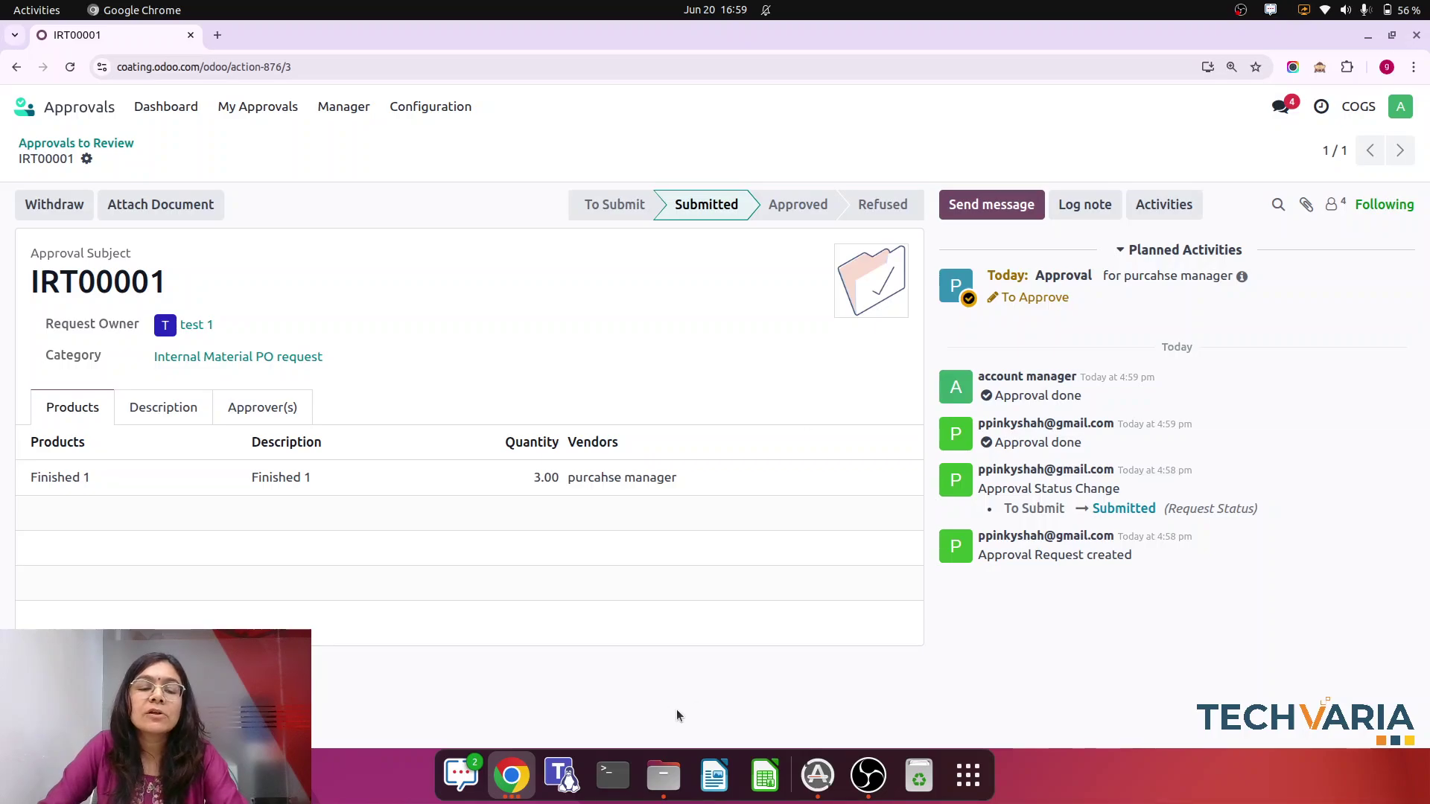
left_click(511, 796)
In the purchase manager's window, open IRT00001 from Approvals to Review and give final approval
left_click(486, 700)
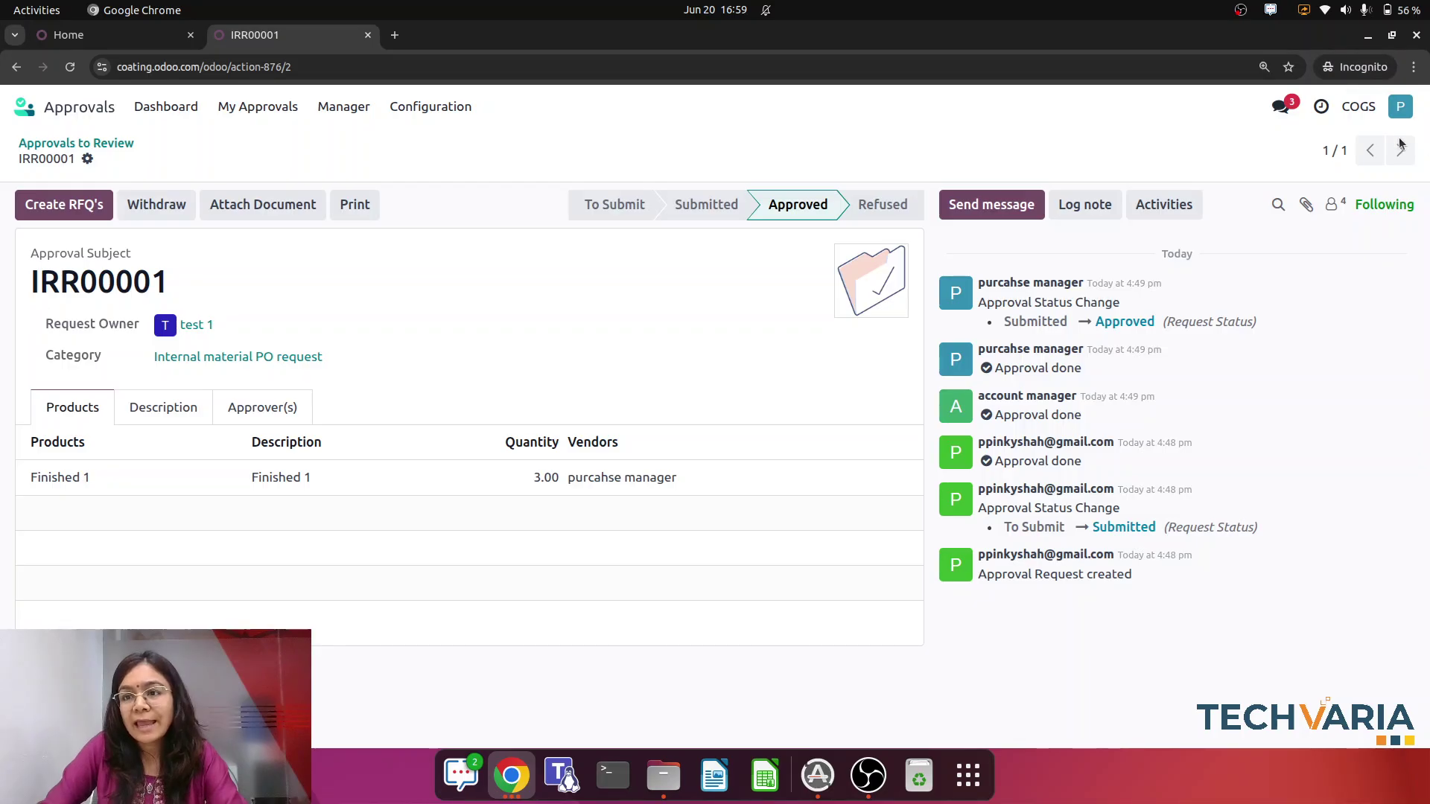
left_click(365, 107)
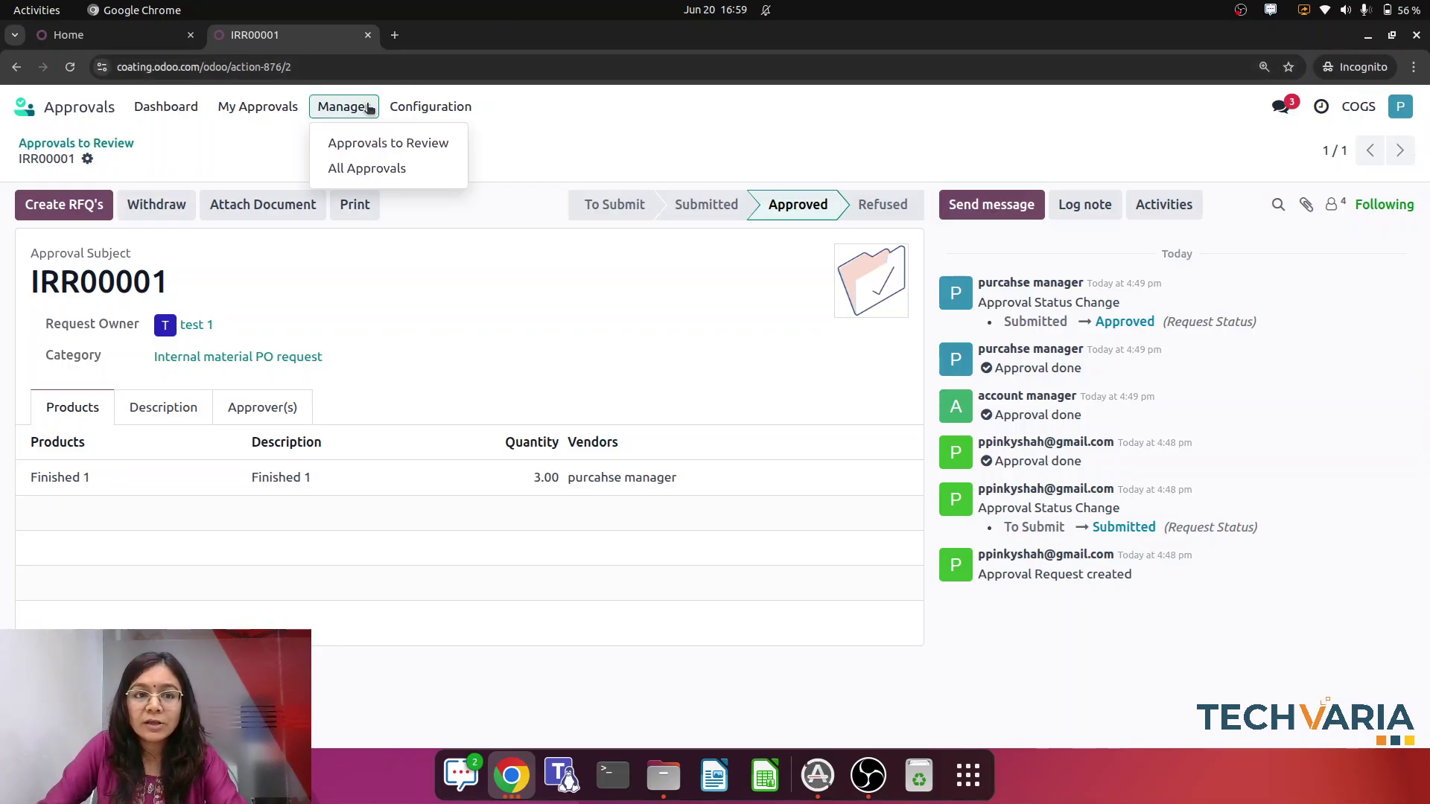
left_click(379, 144)
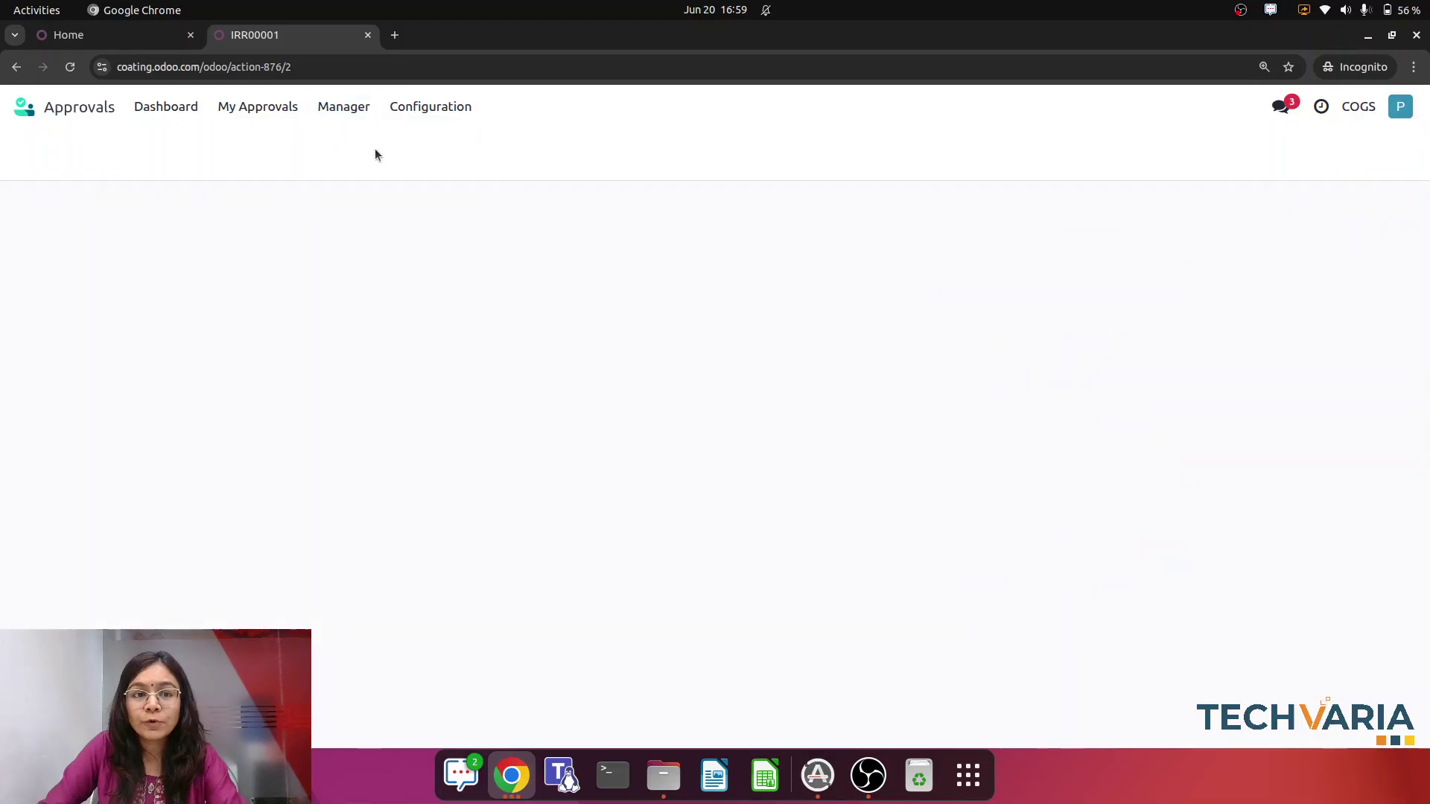
left_click(401, 242)
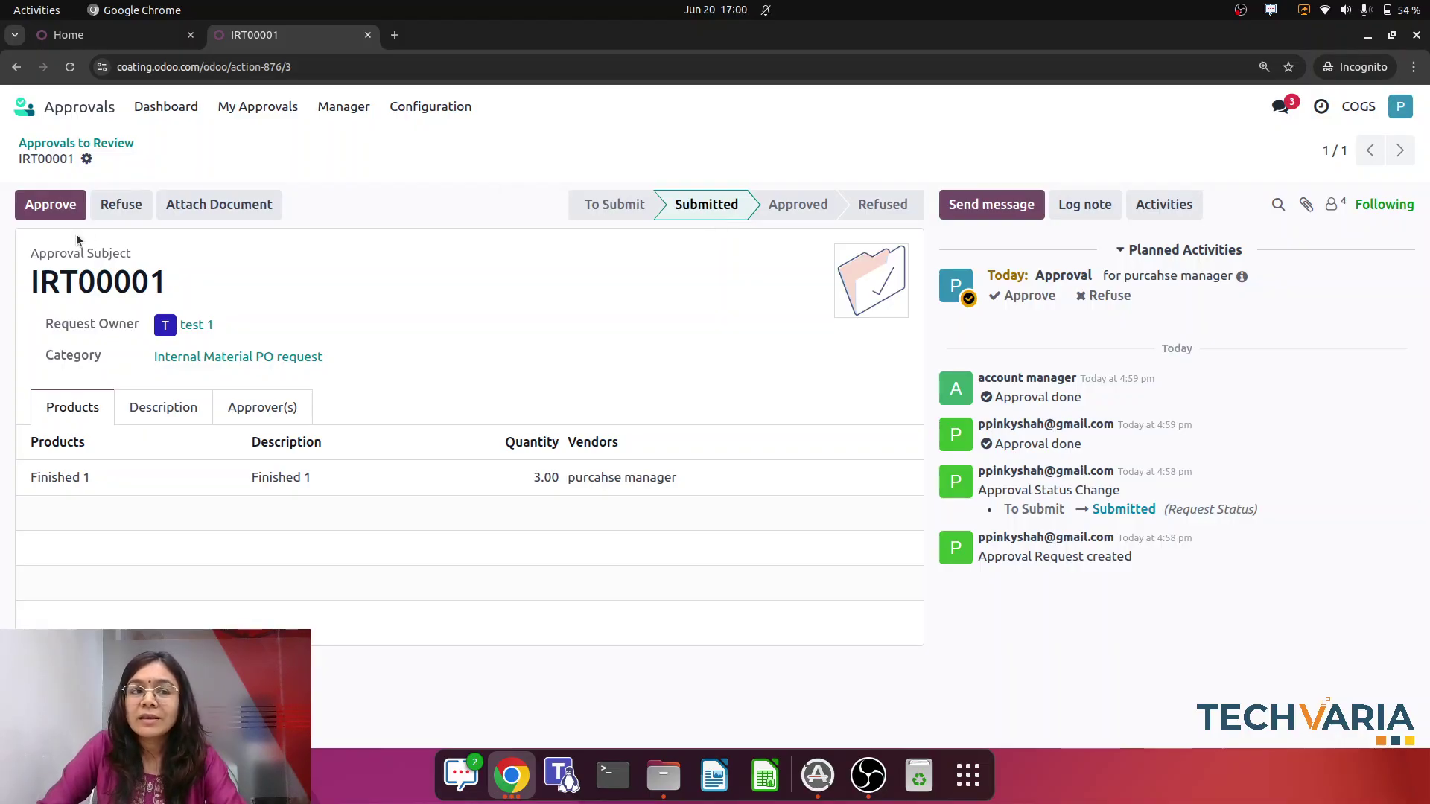
left_click(48, 215)
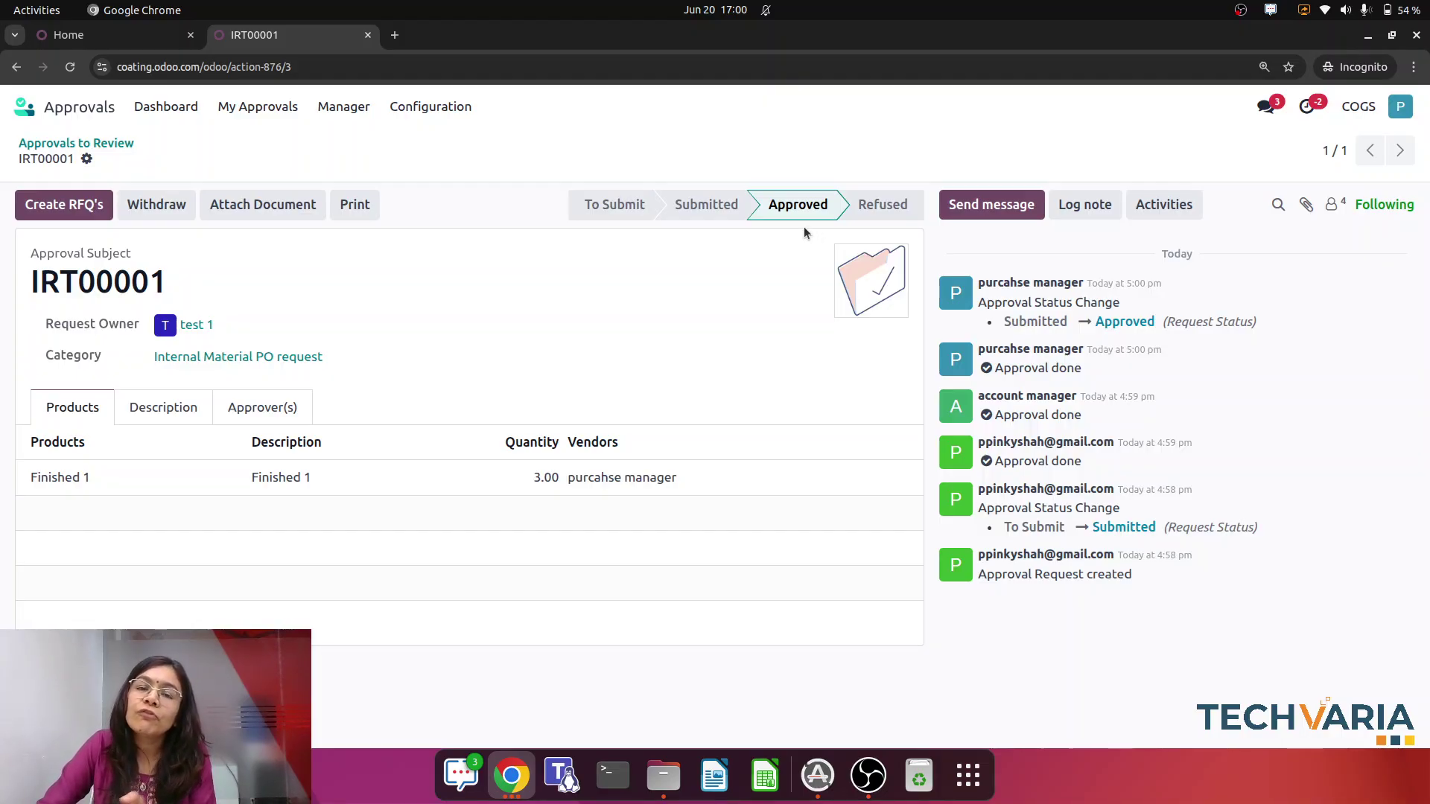
left_click(519, 776)
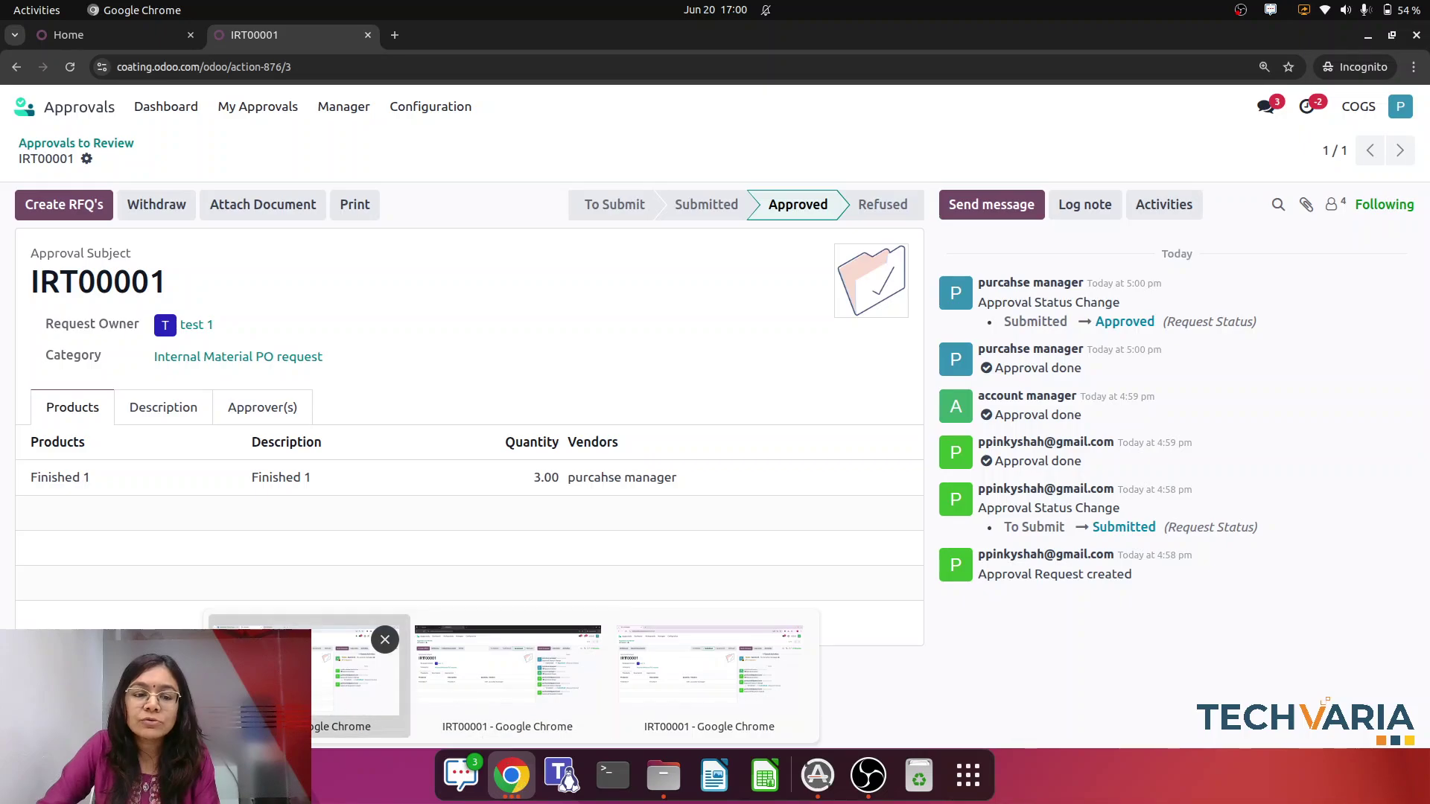
left_click(356, 674)
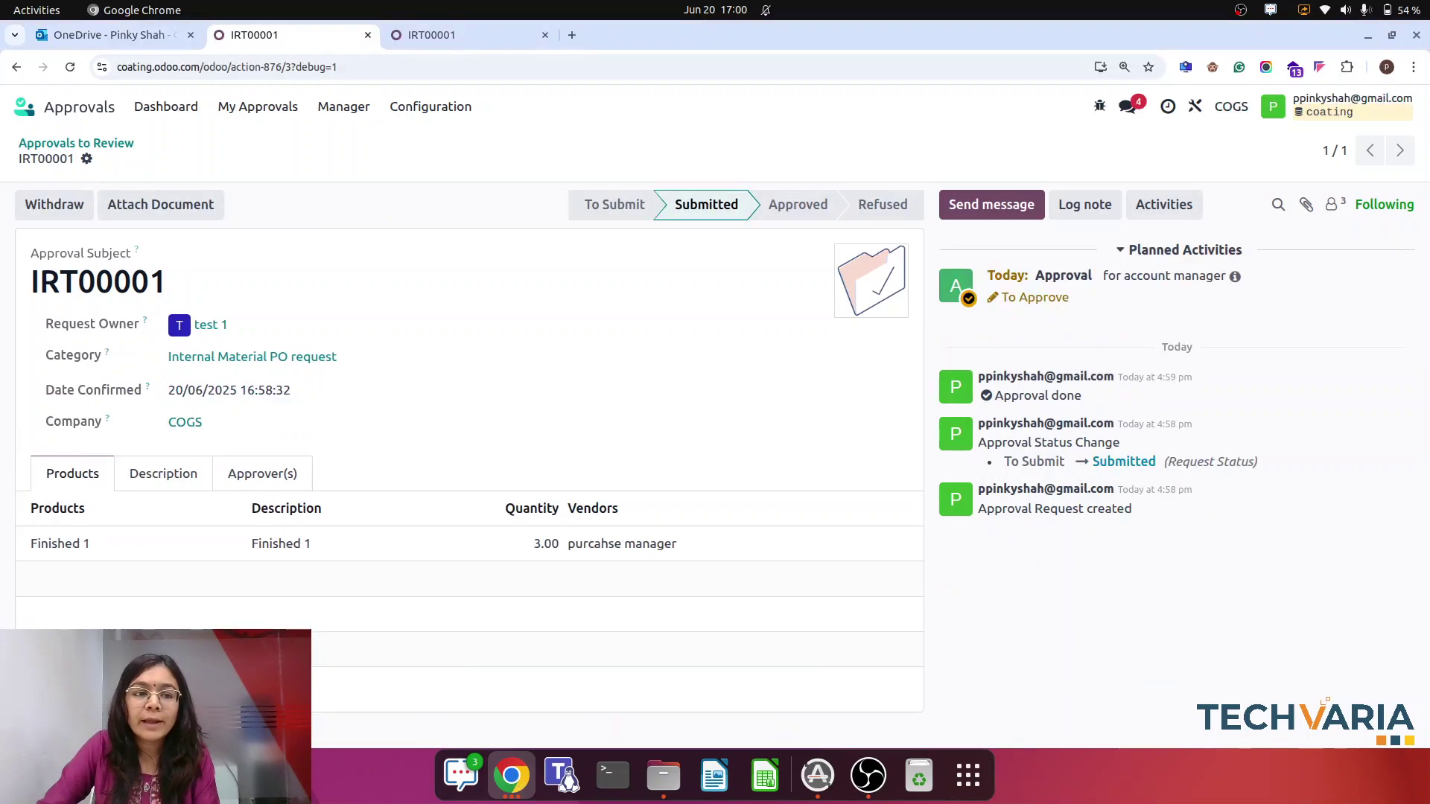
Reload approved request IRT00001, create its RFQ, and open quotation P00023 for 3 × Finished 1
left_click(70, 68)
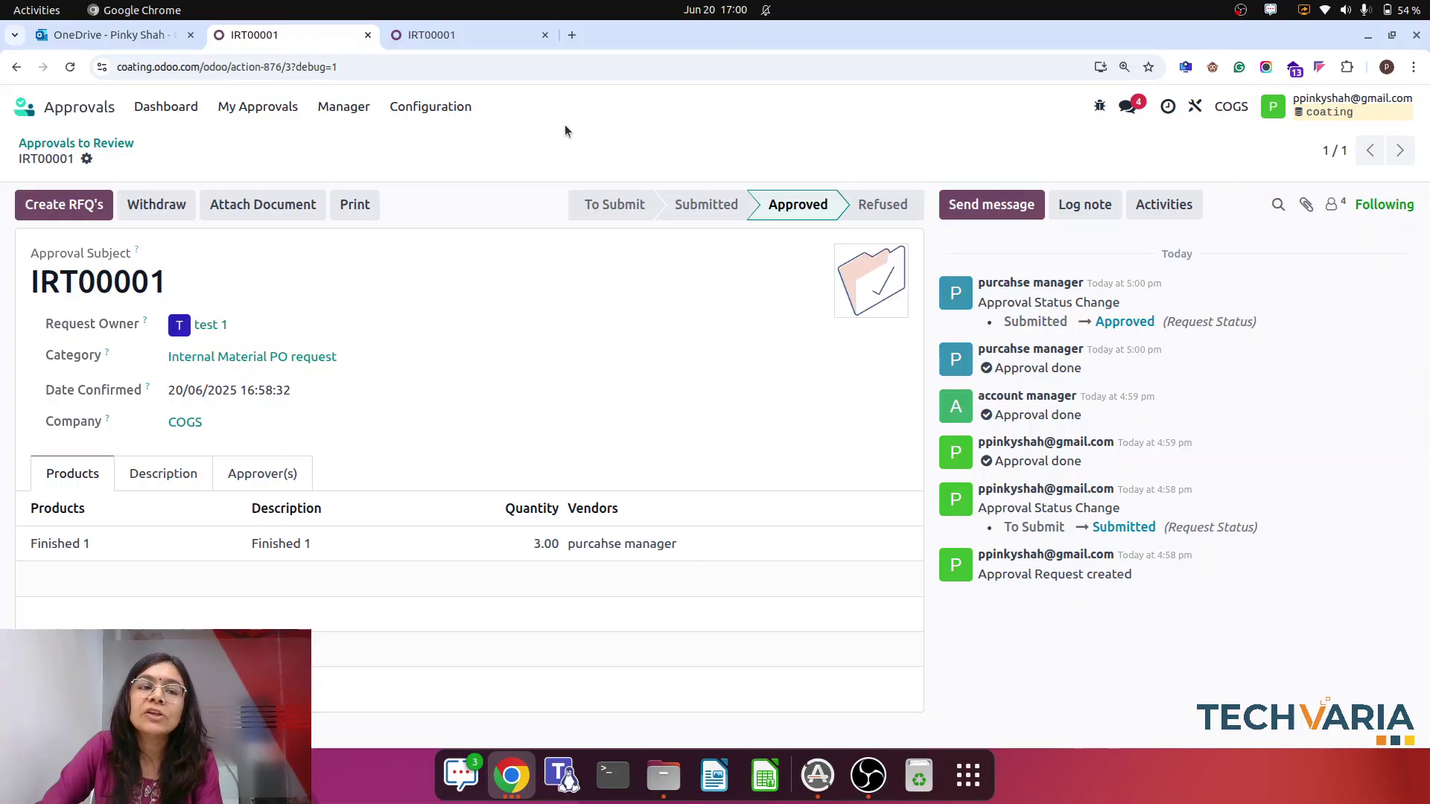
left_click(62, 211)
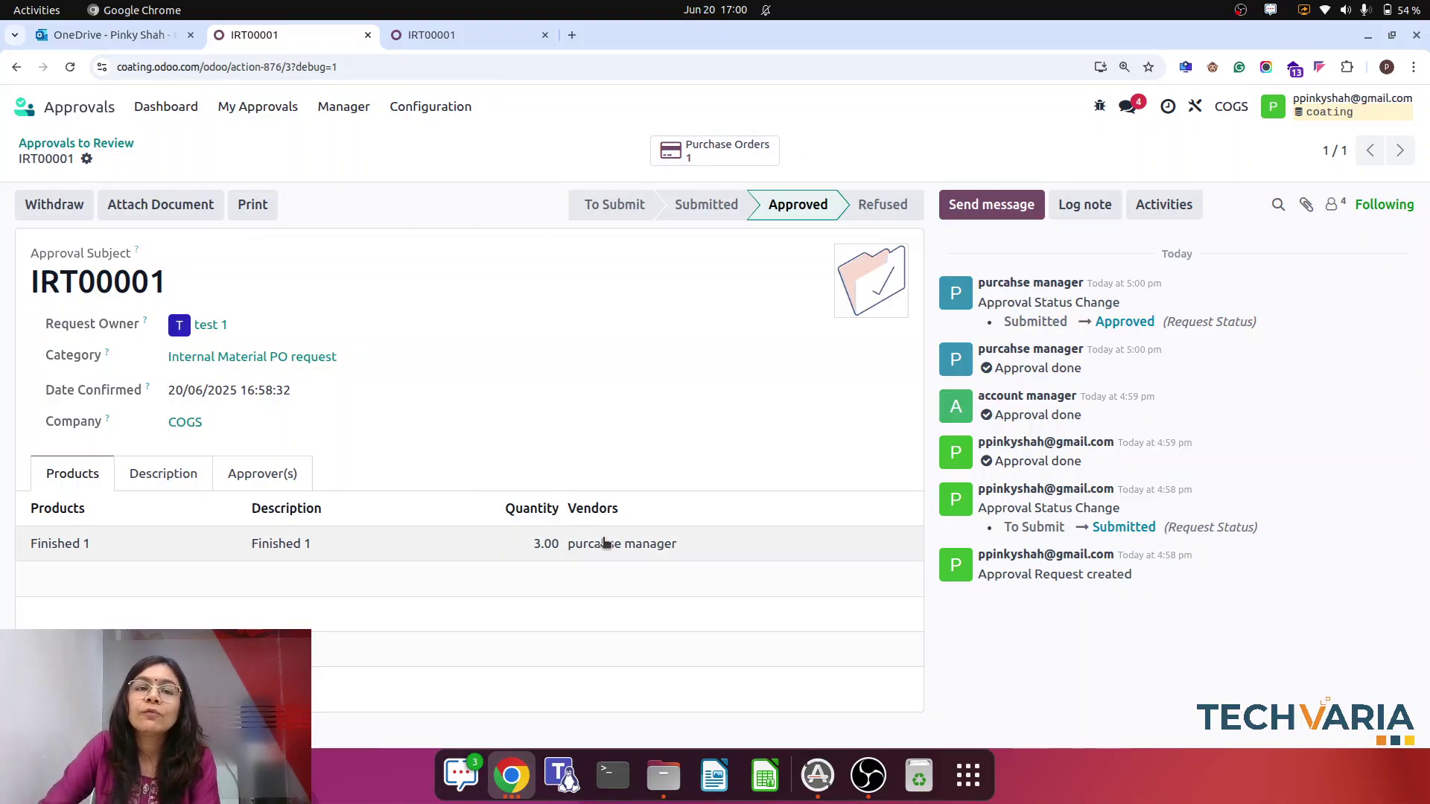
left_click(739, 157)
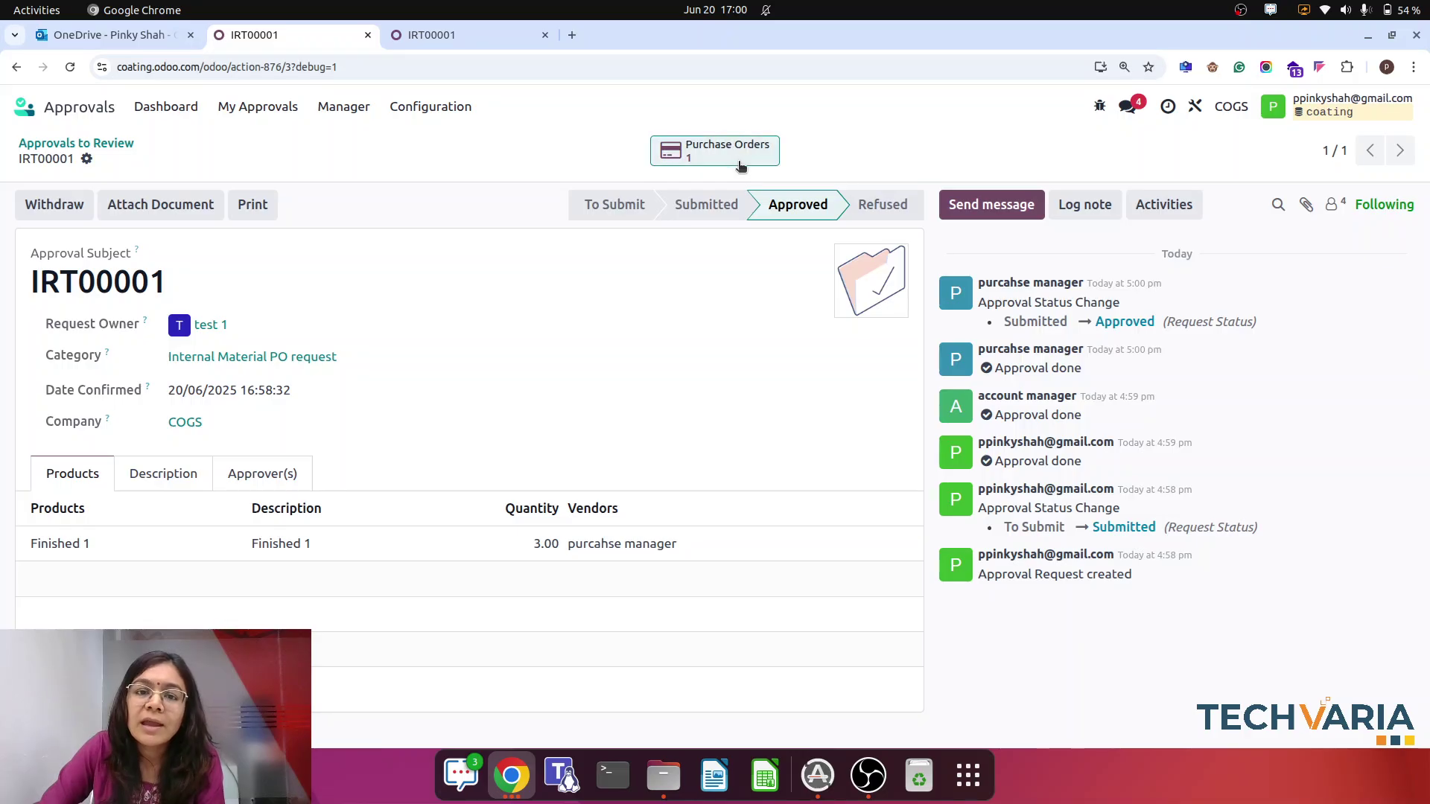
left_click(277, 246)
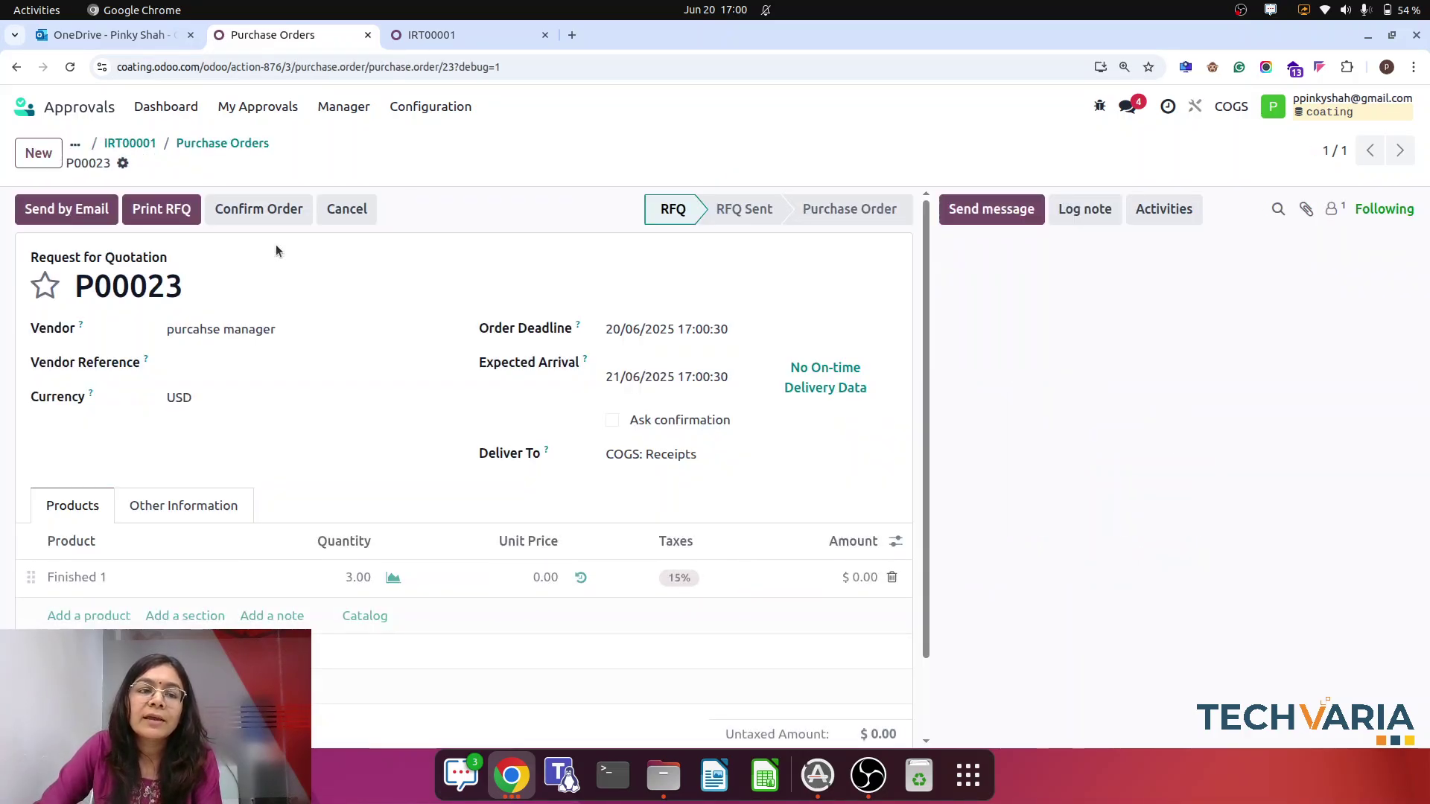